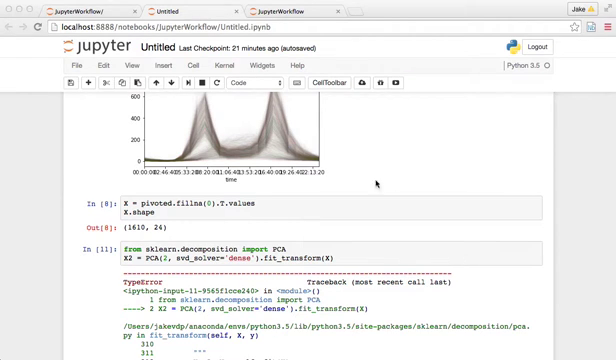
{"action": "scroll", "coordinate": [398, 183], "scroll_direction": "up", "scroll_amount": 5}
{"action": "scroll", "coordinate": [398, 183], "scroll_direction": "down", "scroll_amount": 1}
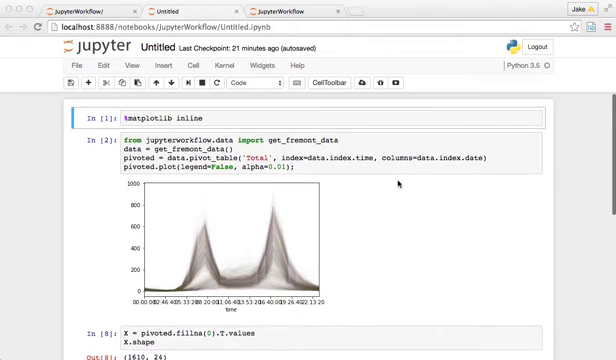
{"action": "scroll", "coordinate": [398, 183], "scroll_direction": "down", "scroll_amount": 4}
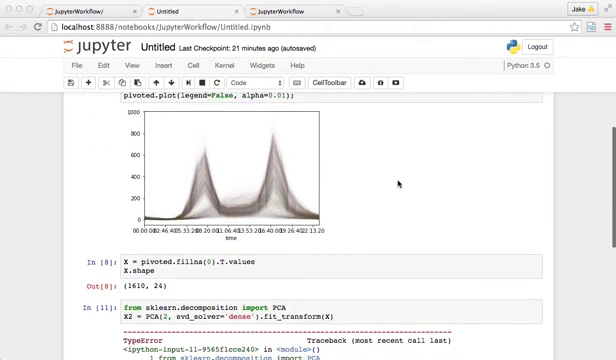
{"action": "scroll", "coordinate": [398, 183], "scroll_direction": "down", "scroll_amount": 3}
{"action": "scroll", "coordinate": [398, 183], "scroll_direction": "down", "scroll_amount": 2}
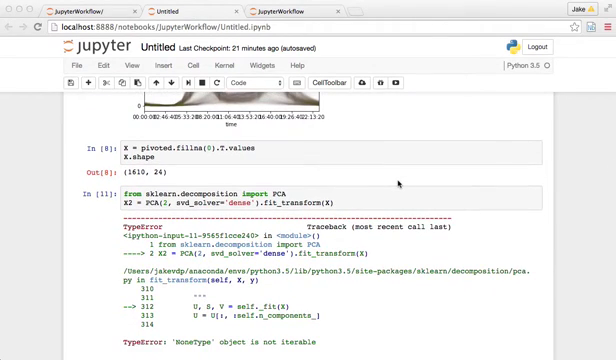
{"action": "scroll", "coordinate": [167, 194], "scroll_direction": "down", "scroll_amount": 1}
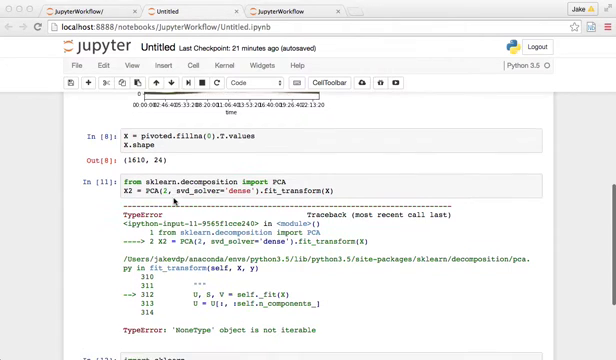
{"action": "scroll", "coordinate": [260, 180], "scroll_direction": "up", "scroll_amount": 4}
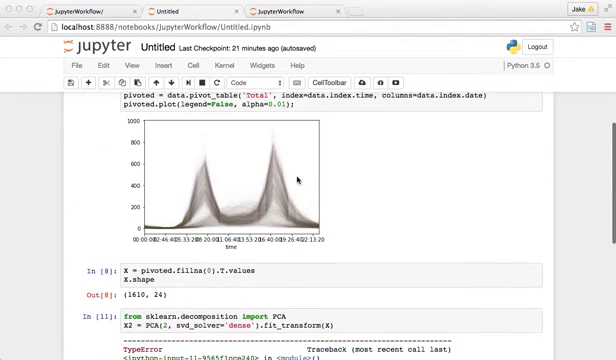
{"action": "scroll", "coordinate": [211, 212], "scroll_direction": "down", "scroll_amount": 3}
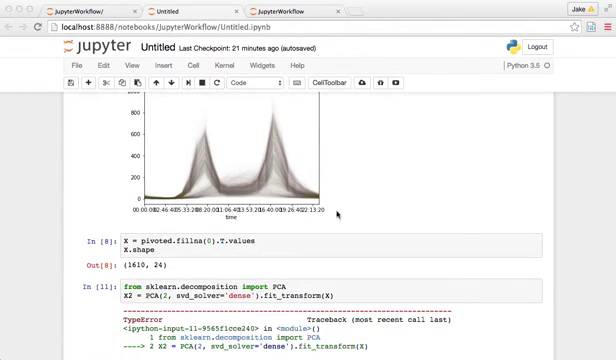
{"action": "scroll", "coordinate": [249, 221], "scroll_direction": "down", "scroll_amount": 1}
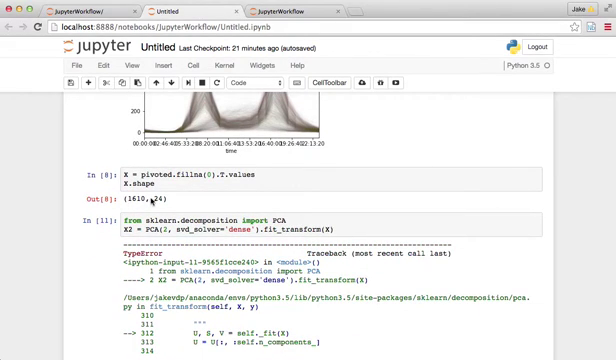
- Change the PCA cell's svd_solver from 'dense' to 'full' and rerun it
{"action": "left_click_drag", "start_coordinate": [124, 199], "coordinate": [152, 199]}
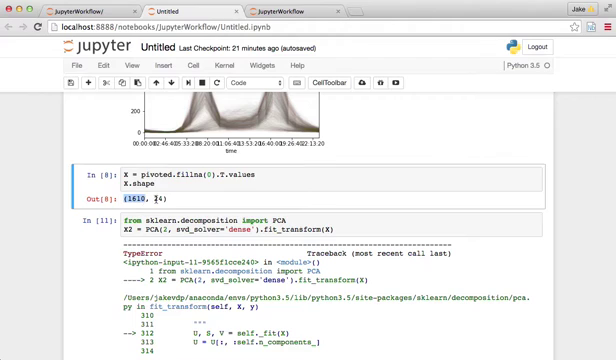
{"action": "double_click", "coordinate": [158, 199]}
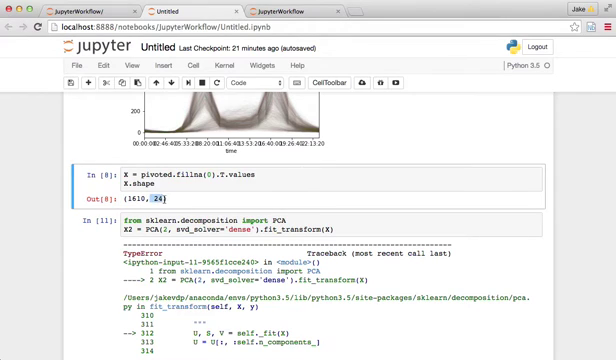
{"action": "left_click", "coordinate": [240, 229]}
{"action": "double_click", "coordinate": [240, 229]}
{"action": "type", "text": "f"}
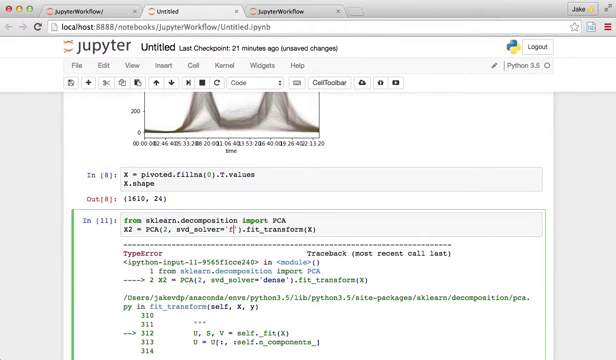
{"action": "type", "text": "ull"}
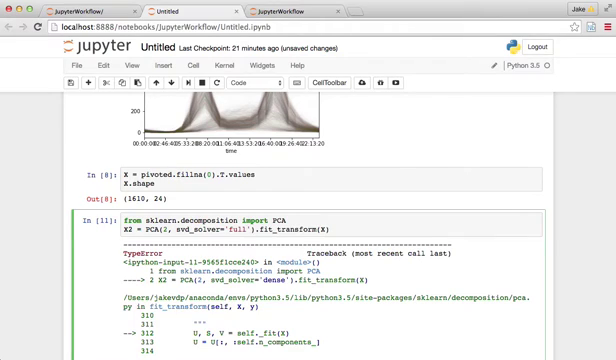
{"action": "key", "text": "shift+Return"}
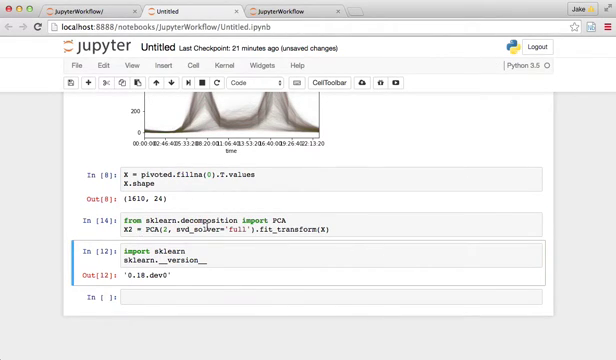
- Add a cell below that shows X2.shape, returning (1610, 2)
{"action": "left_click", "coordinate": [217, 229]}
{"action": "key", "text": "Escape"}
{"action": "key", "text": "b"}
{"action": "key", "text": "Return"}
{"action": "type", "text": "X2."}
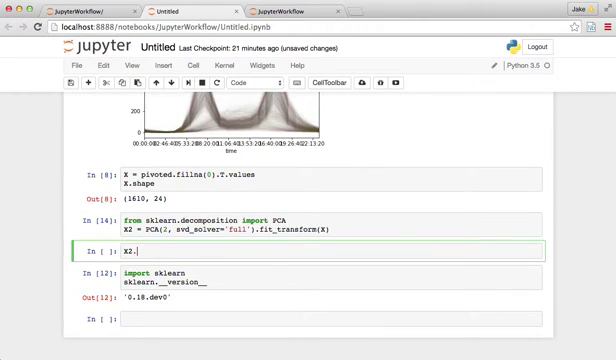
{"action": "type", "text": "shape"}
{"action": "key", "text": "shift+Return"}
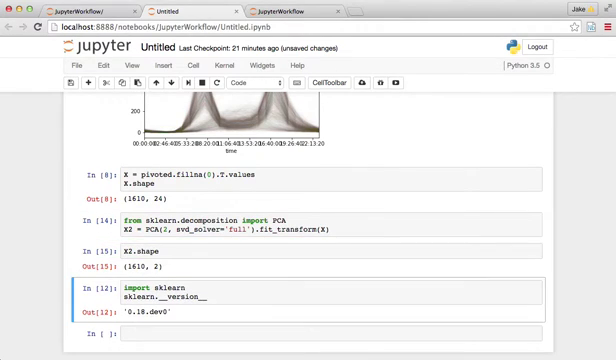
{"action": "left_click_drag", "start_coordinate": [126, 266], "coordinate": [158, 266]}
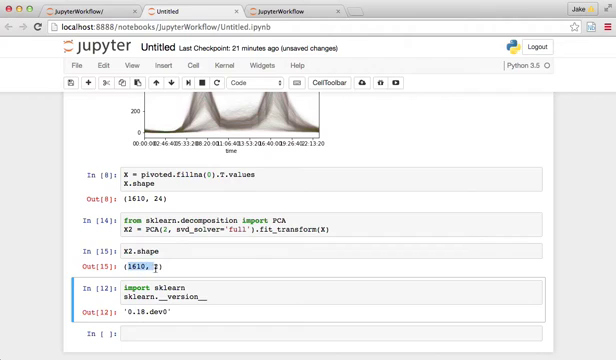
{"action": "left_click", "coordinate": [158, 266]}
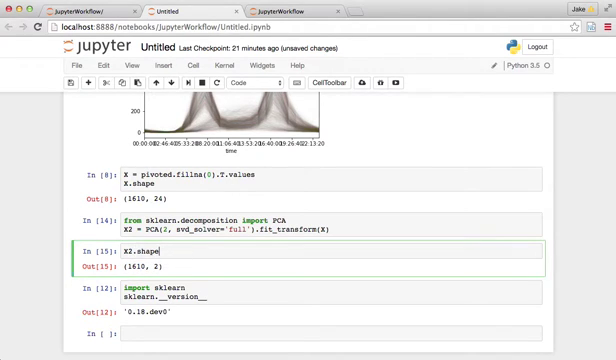
- In a new cell, import matplotlib.pyplot as plt and scatter-plot X2[:, 0] against X2[:, 1]
{"action": "key", "text": "b"}
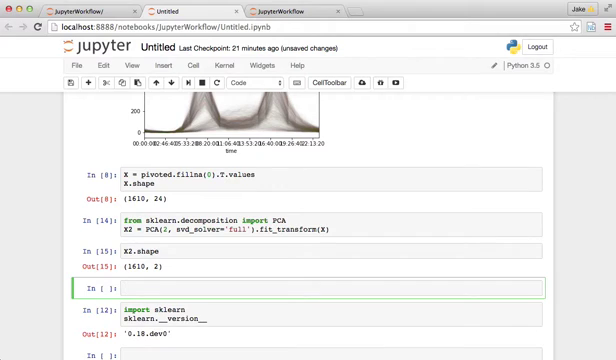
{"action": "type", "text": "import mat"}
{"action": "key", "text": "Tab"}
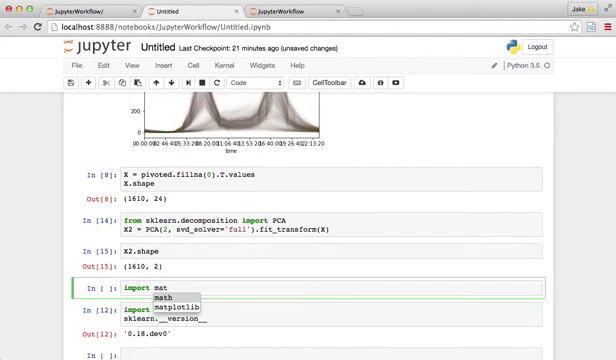
{"action": "key", "text": "Down"}
{"action": "key", "text": "Return"}
{"action": "type", "text": "pyplo"}
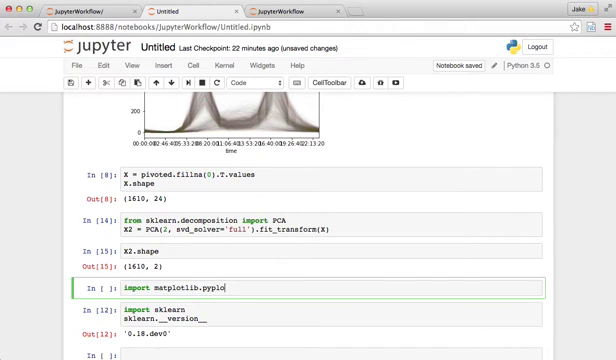
{"action": "type", "text": "t as plt"}
{"action": "key", "text": "Return"}
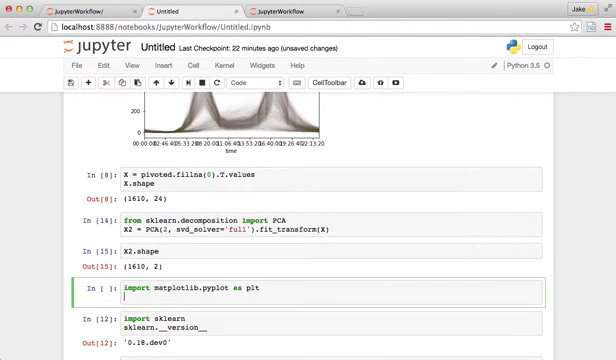
{"action": "type", "text": "plt.scat"}
{"action": "type", "text": "ter(X2["}
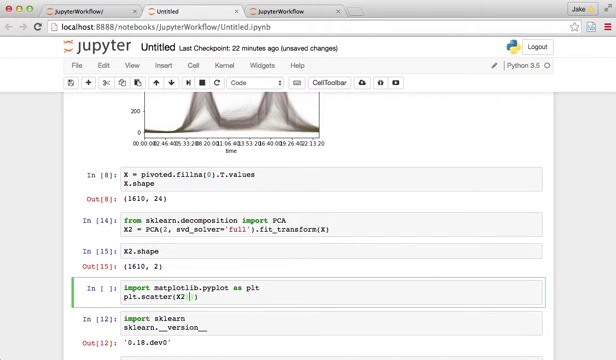
{"action": "type", "text": ":, 0"}
{"action": "type", "text": "], X2[:, "}
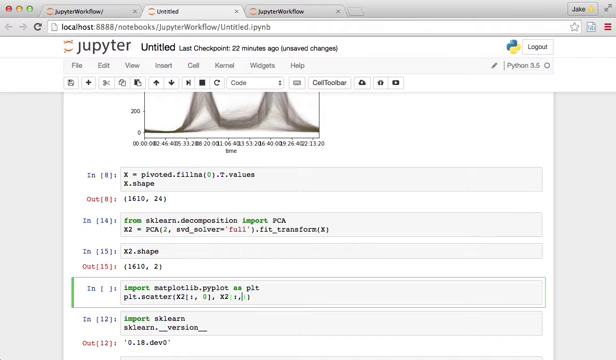
{"action": "type", "text": "1]"}
{"action": "key", "text": "shift+Return"}
{"action": "scroll", "coordinate": [357, 236], "scroll_direction": "down", "scroll_amount": 3}
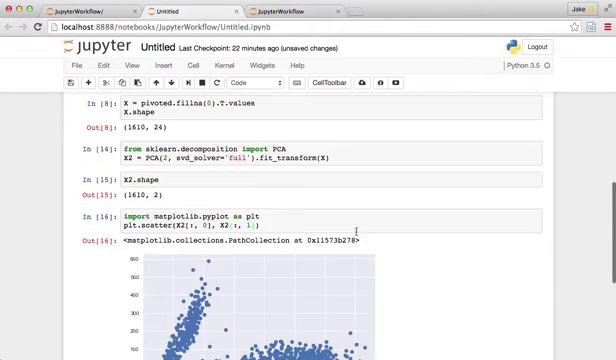
{"action": "scroll", "coordinate": [357, 236], "scroll_direction": "down", "scroll_amount": 2}
{"action": "scroll", "coordinate": [357, 236], "scroll_direction": "down", "scroll_amount": 1}
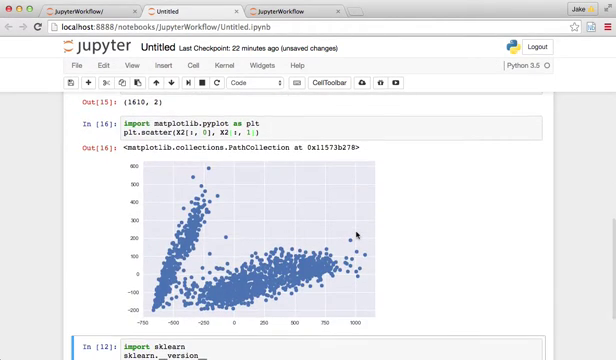
{"action": "scroll", "coordinate": [306, 212], "scroll_direction": "up", "scroll_amount": 5}
{"action": "scroll", "coordinate": [306, 212], "scroll_direction": "up", "scroll_amount": 2}
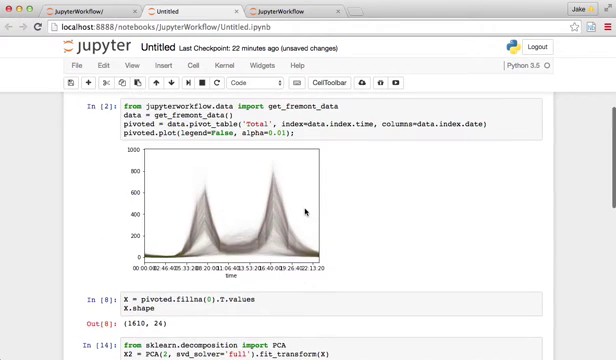
{"action": "scroll", "coordinate": [387, 264], "scroll_direction": "down", "scroll_amount": 4}
{"action": "scroll", "coordinate": [387, 264], "scroll_direction": "down", "scroll_amount": 4}
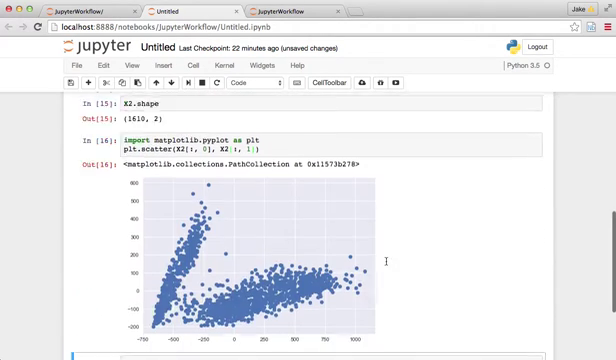
{"action": "scroll", "coordinate": [387, 264], "scroll_direction": "down", "scroll_amount": 2}
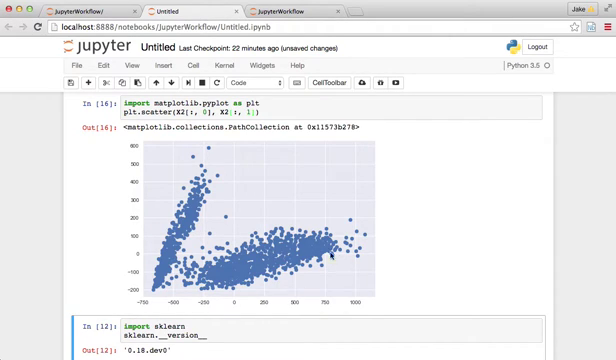
- Insert an empty code cell directly below the In[16] scatter plot cell
{"action": "left_click", "coordinate": [283, 256]}
{"action": "key", "text": "b"}
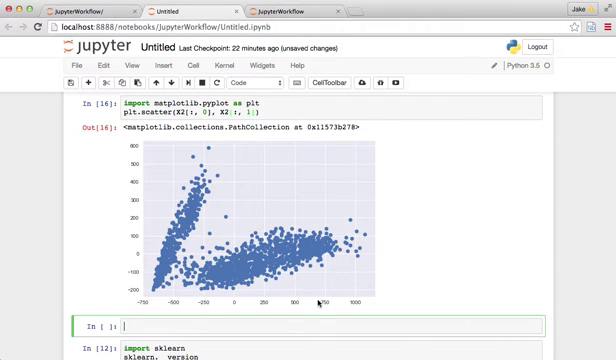
{"action": "scroll", "coordinate": [320, 222], "scroll_direction": "up", "scroll_amount": 1}
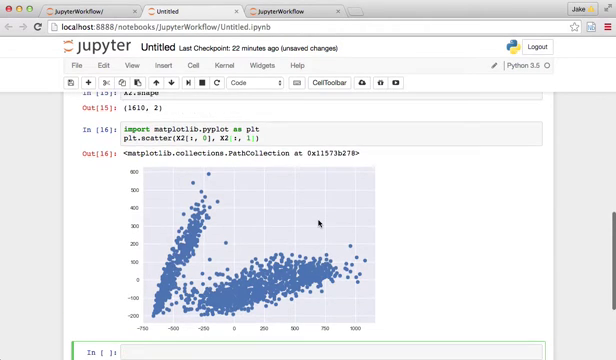
{"action": "scroll", "coordinate": [320, 222], "scroll_direction": "down", "scroll_amount": 3}
{"action": "type", "text": "f"}
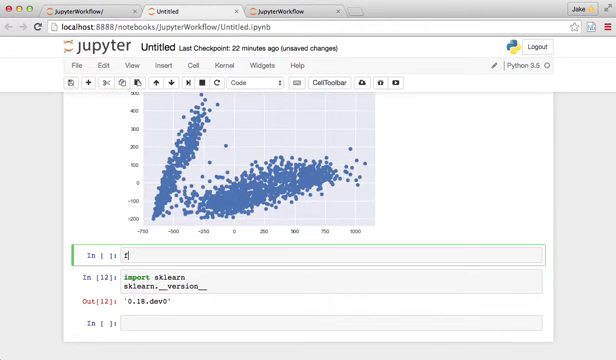
{"action": "type", "text": "rom sklearn"}
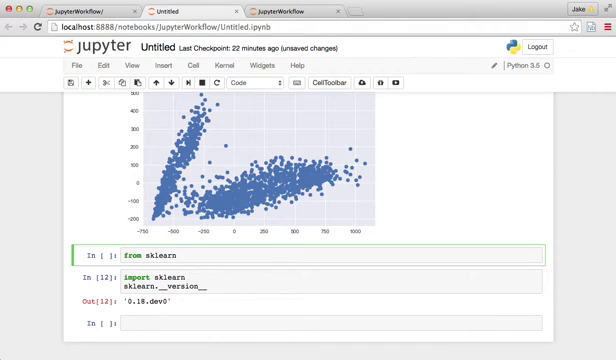
{"action": "type", "text": ".m"}
- Write and run a cell that imports GaussianMixture, creates gmm = GaussianMixture(2), and fits it to X
{"action": "key", "text": "Tab"}
{"action": "type", "text": "ixture"}
{"action": "type", "text": " import GaussianMixture"}
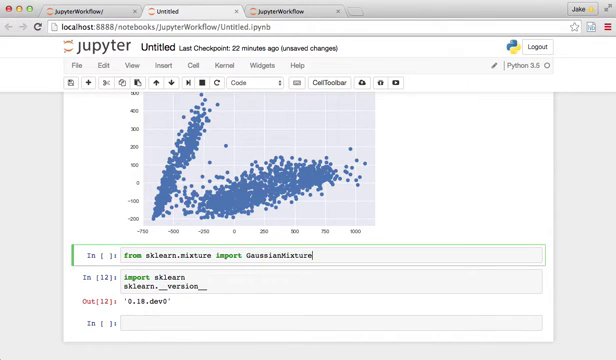
{"action": "key", "text": "Return"}
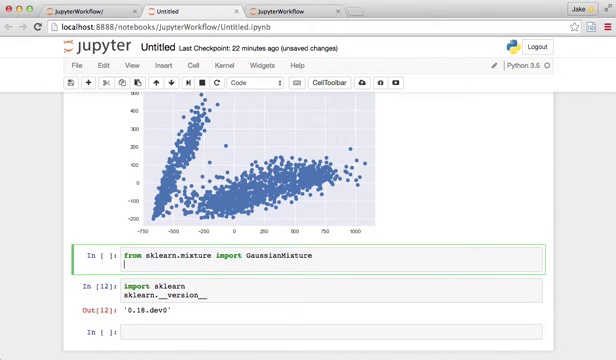
{"action": "type", "text": "gmm = GaussianMixture("}
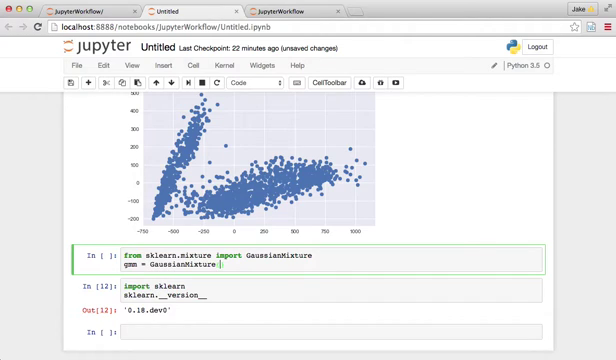
{"action": "type", "text": "2"}
{"action": "type", "text": ")"}
{"action": "key", "text": "Return"}
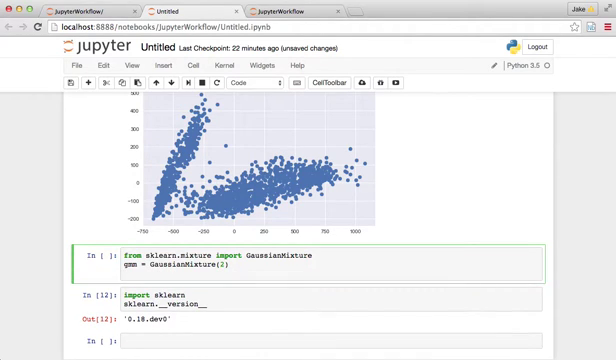
{"action": "type", "text": "labels"}
{"action": "key", "text": "BackSpace"}
{"action": "key", "text": "BackSpace"}
{"action": "key", "text": "BackSpace"}
{"action": "type", "text": "m.f"}
{"action": "type", "text": "it(X"}
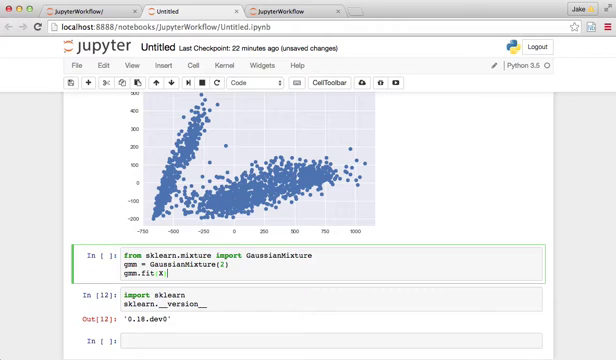
{"action": "type", "text": ")"}
{"action": "key", "text": "Return"}
{"action": "type", "text": "bels = gm"}
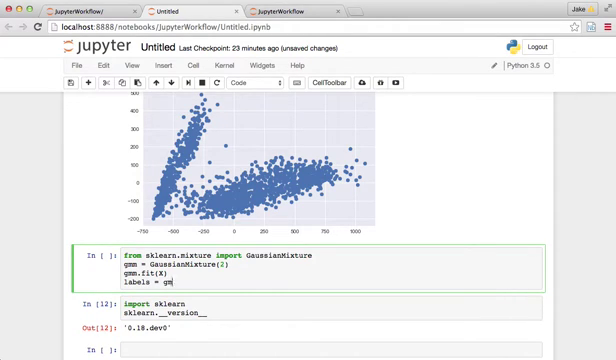
{"action": "type", "text": "m.predict"}
{"action": "type", "text": "(X)"}
{"action": "key", "text": "shift+Return"}
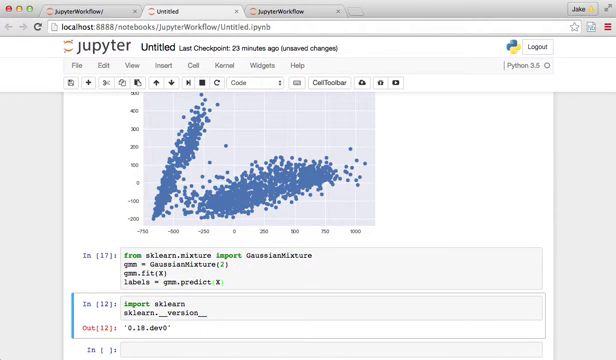
- Add labels = gmm.predict(X) and display labels, giving array([0, 0, 0, ..., 1, 0, 0])
{"action": "left_click", "coordinate": [238, 281]}
{"action": "key", "text": "Return"}
{"action": "type", "text": "llabe"}
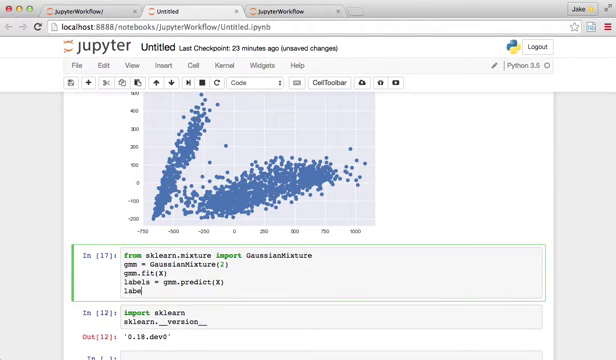
{"action": "type", "text": "ls"}
{"action": "key", "text": "shift+Return"}
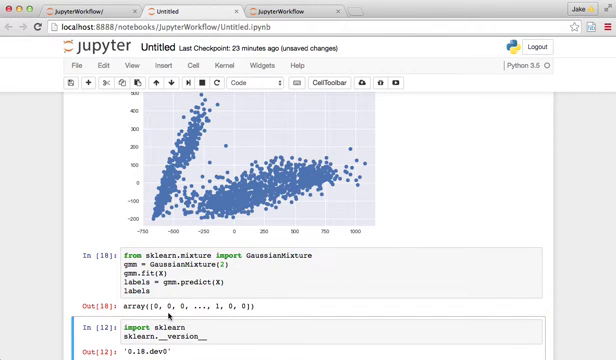
{"action": "left_click", "coordinate": [162, 291]}
- Insert a cell below the labels output and paste in a copy of the plt.scatter line
{"action": "key", "text": "Escape"}
{"action": "key", "text": "b"}
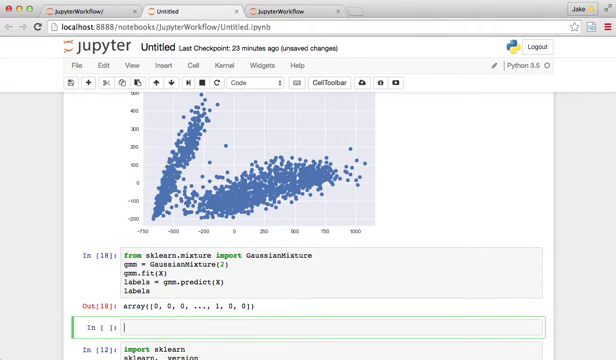
{"action": "scroll", "coordinate": [240, 170], "scroll_direction": "down", "scroll_amount": 1}
{"action": "scroll", "coordinate": [240, 170], "scroll_direction": "up", "scroll_amount": 5}
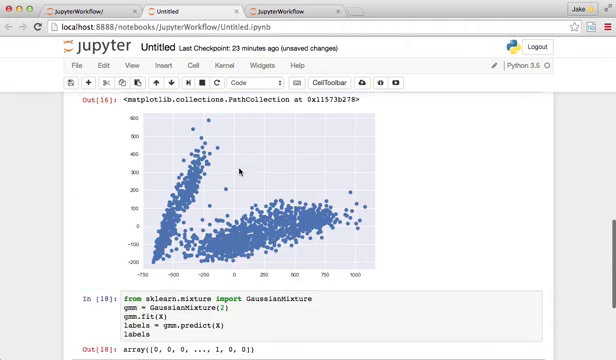
{"action": "scroll", "coordinate": [240, 170], "scroll_direction": "up", "scroll_amount": 3}
{"action": "left_click_drag", "start_coordinate": [123, 157], "coordinate": [300, 157]}
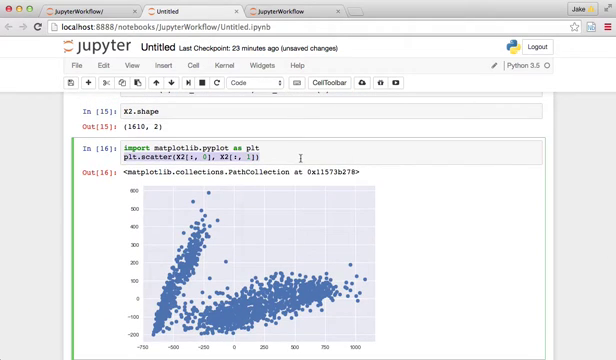
{"action": "key", "text": "ctrl+c"}
{"action": "scroll", "coordinate": [302, 158], "scroll_direction": "down", "scroll_amount": 5}
{"action": "left_click", "coordinate": [151, 221]}
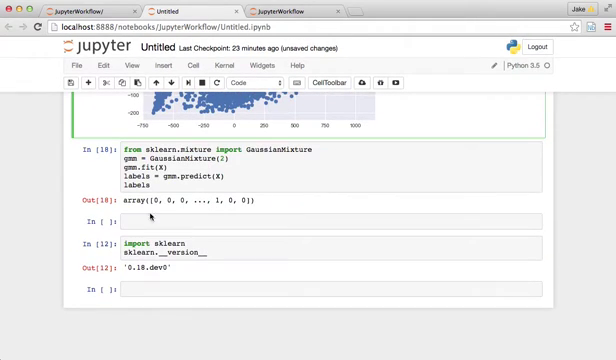
{"action": "key", "text": "ctrl+v"}
- Colour the scatter by c=labels with cmap='rainbow', add plt.colorbar(), and run it
{"action": "key", "text": "Left"}
{"action": "type", "text": ", la"}
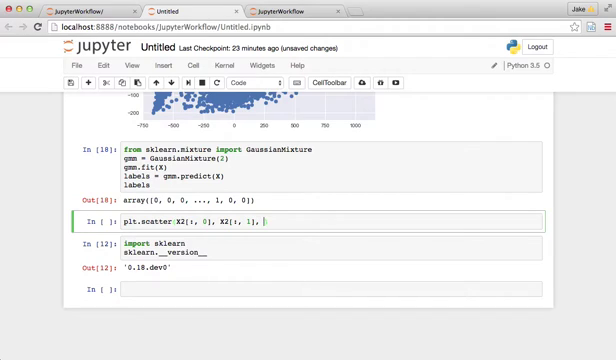
{"action": "type", "text": "bel="}
{"action": "key", "text": "BackSpace"}
{"action": "key", "text": "BackSpace"}
{"action": "key", "text": "BackSpace"}
{"action": "key", "text": "BackSpace"}
{"action": "key", "text": "BackSpace"}
{"action": "type", "text": "c=la"}
{"action": "key", "text": "Tab"}
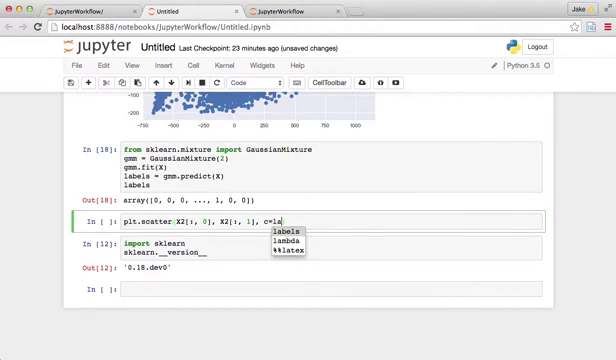
{"action": "key", "text": "Return"}
{"action": "type", "text": ")"}
{"action": "key", "text": "Return"}
{"action": "type", "text": "plt.color"}
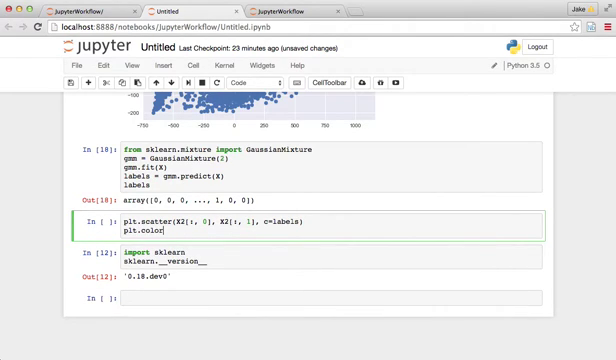
{"action": "type", "text": "bar()"}
{"action": "key", "text": "shift+Return"}
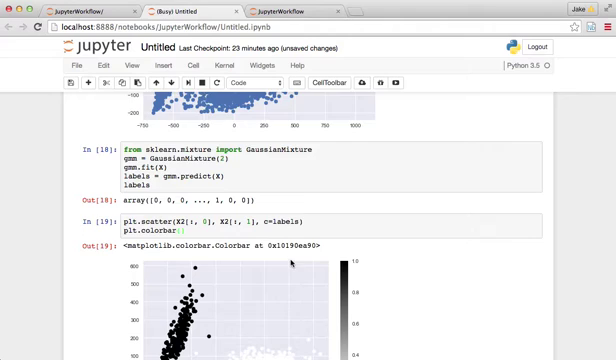
{"action": "scroll", "coordinate": [291, 263], "scroll_direction": "down", "scroll_amount": 5}
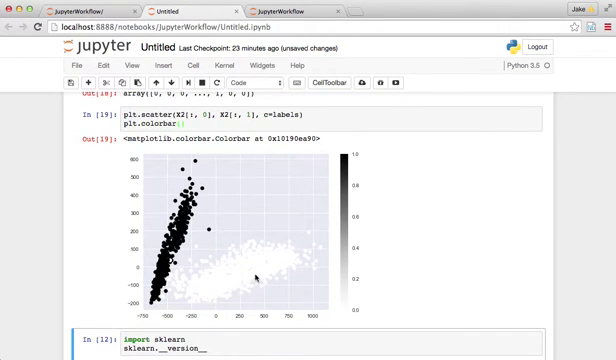
{"action": "left_click", "coordinate": [302, 115]}
{"action": "type", "text": ", cm"}
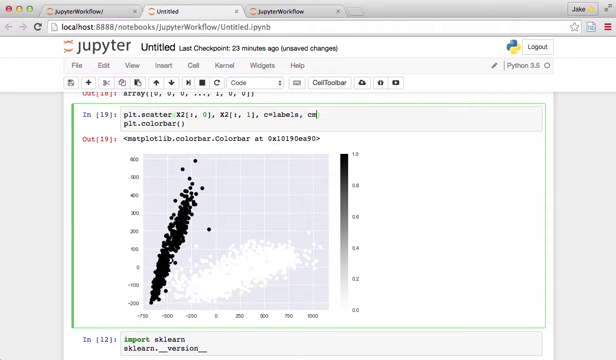
{"action": "type", "text": "ap='rainbow"}
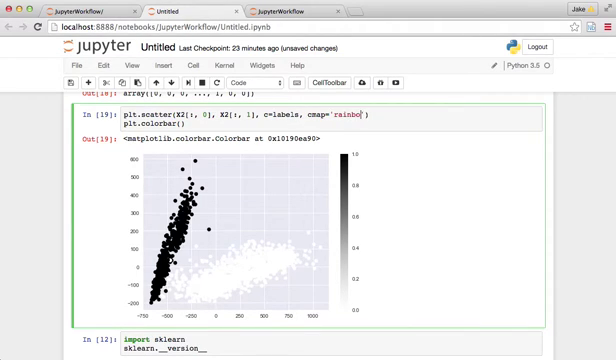
{"action": "key", "text": "shift+Return"}
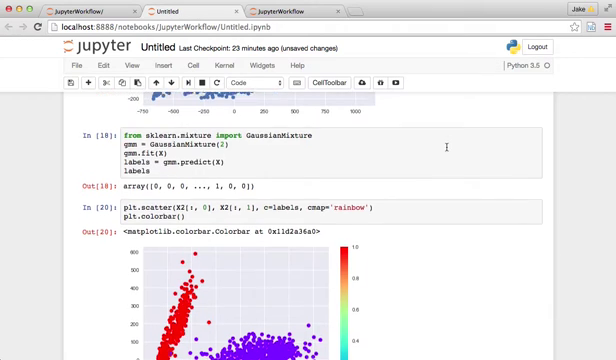
{"action": "scroll", "coordinate": [363, 209], "scroll_direction": "up", "scroll_amount": 2}
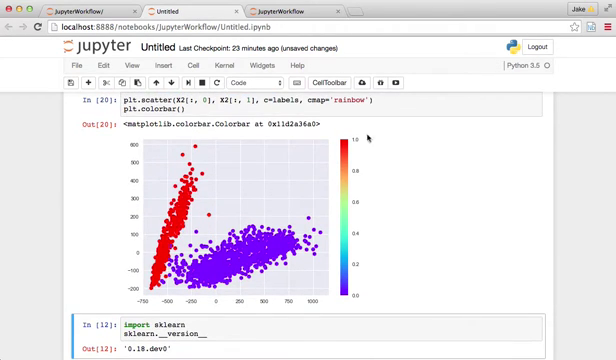
- End plt.colorbar() with a semicolon and delete the sklearn version cell
{"action": "left_click", "coordinate": [298, 110]}
{"action": "type", "text": ";"}
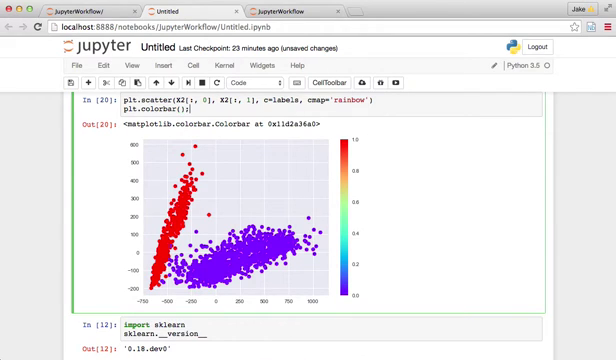
{"action": "scroll", "coordinate": [278, 143], "scroll_direction": "down", "scroll_amount": 3}
{"action": "left_click", "coordinate": [216, 252]}
{"action": "key", "text": "Escape"}
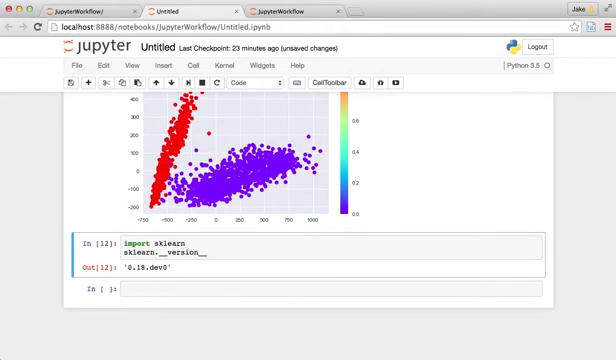
{"action": "key", "text": "m"}
{"action": "key", "text": "y"}
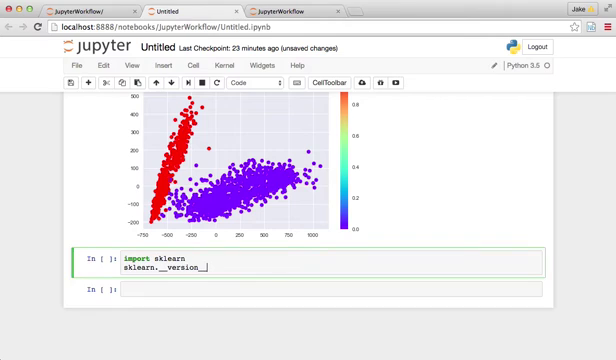
{"action": "key", "text": "d"}
{"action": "key", "text": "d"}
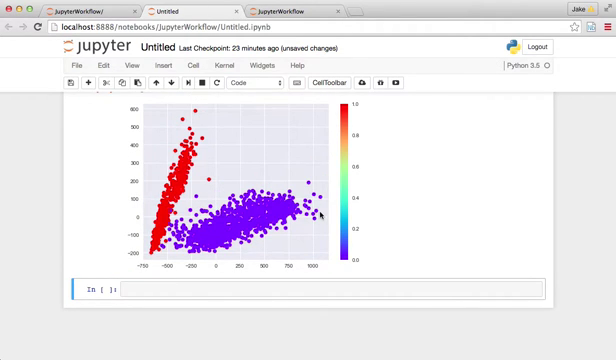
- Run pivoted.shape, showing (24, 1610), and change it to plot cluster-0 days with pivoted.T[labels == 0]
{"action": "left_click", "coordinate": [155, 287]}
{"action": "key", "text": "ctrl+s"}
{"action": "type", "text": "pi"}
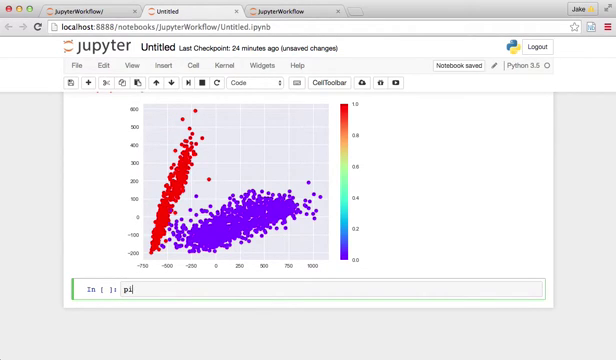
{"action": "type", "text": "voted."}
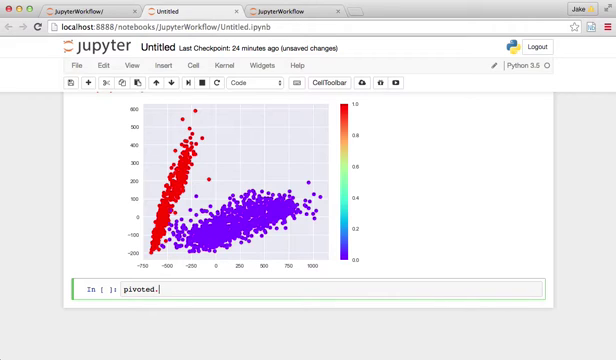
{"action": "type", "text": "shape"}
{"action": "key", "text": "shift+Return"}
{"action": "double_click", "coordinate": [170, 267]}
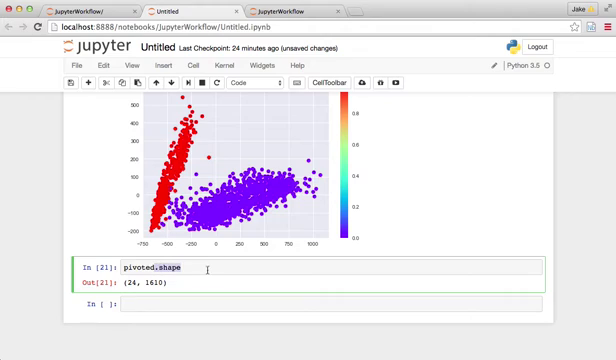
{"action": "type", "text": "T."}
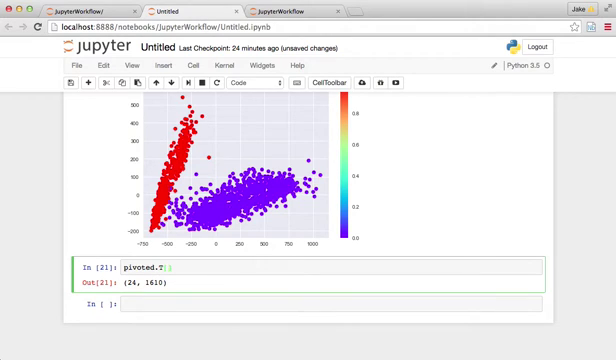
{"action": "type", "text": "[labels ="}
{"action": "type", "text": "= 0"}
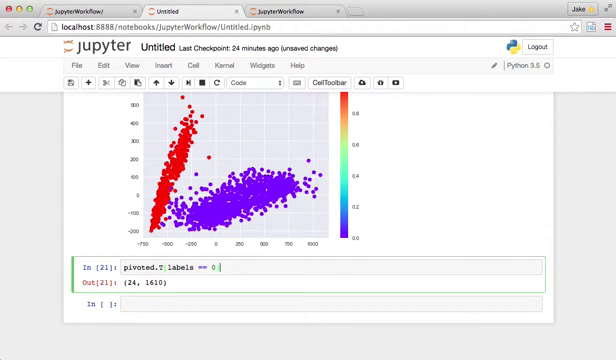
{"action": "type", "text": ".T."}
{"action": "type", "text": "plot"}
{"action": "type", "text": "(le"}
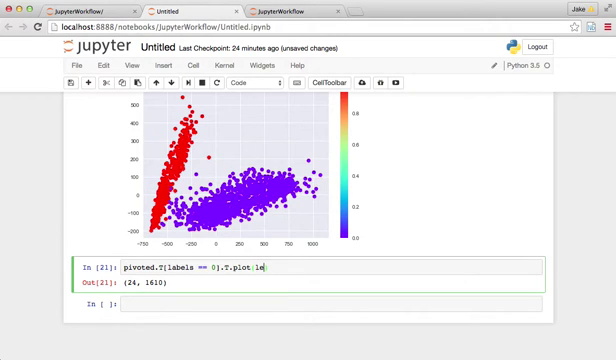
{"action": "type", "text": "gend=False, "}
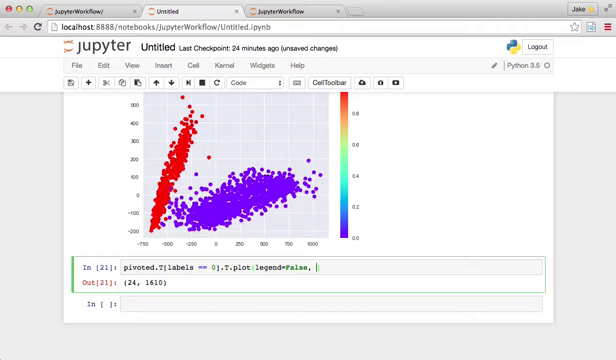
{"action": "type", "text": "ala"}
{"action": "type", "text": "ha=0.1);"}
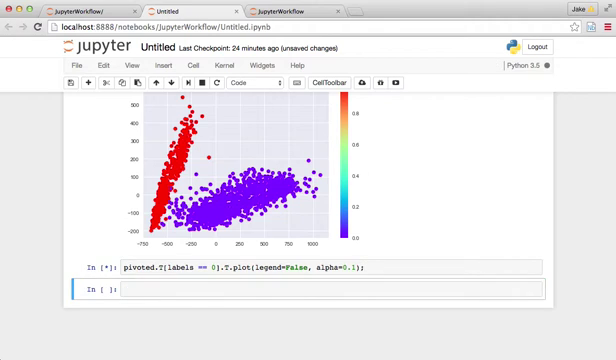
- Check the earlier daily line-plot code in the JupyterWorkflow notebook, then return to Untitled
{"action": "left_click", "coordinate": [298, 11]}
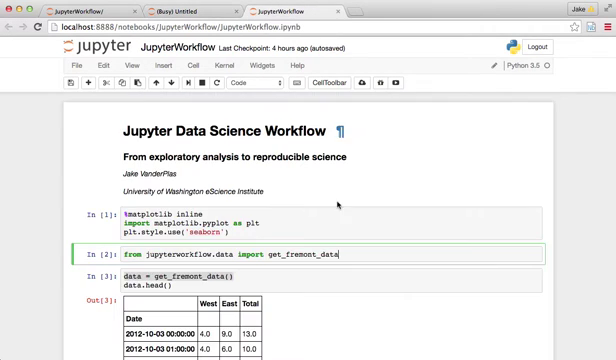
{"action": "scroll", "coordinate": [338, 205], "scroll_direction": "down", "scroll_amount": 15}
{"action": "scroll", "coordinate": [350, 220], "scroll_direction": "down", "scroll_amount": 8}
{"action": "scroll", "coordinate": [350, 220], "scroll_direction": "up", "scroll_amount": 8}
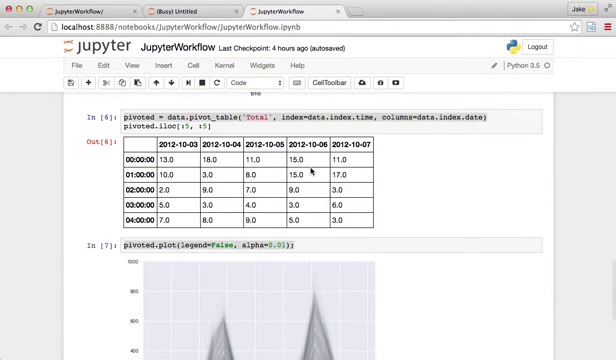
{"action": "left_click", "coordinate": [188, 245]}
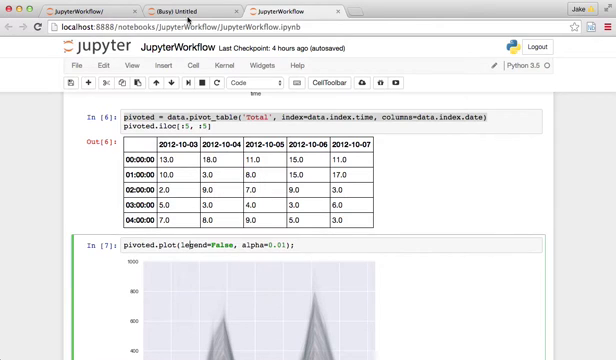
{"action": "left_click", "coordinate": [186, 11]}
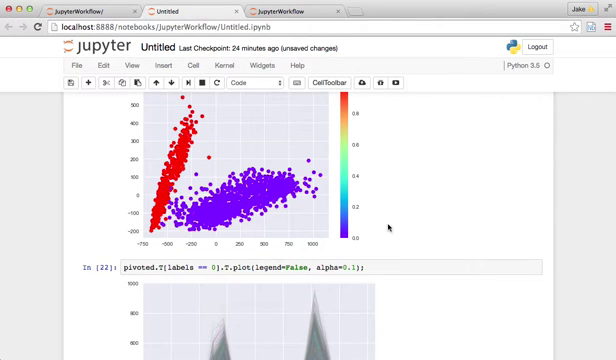
{"action": "scroll", "coordinate": [390, 225], "scroll_direction": "down", "scroll_amount": 3}
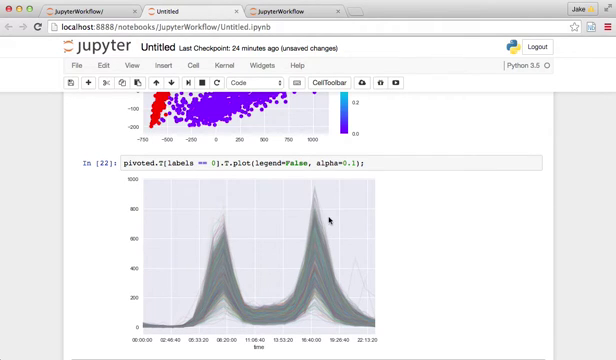
{"action": "scroll", "coordinate": [375, 221], "scroll_direction": "down", "scroll_amount": 2}
- Copy the cluster 0 plot code into the empty cell, switch it to labels == 1, and run it
{"action": "left_click", "coordinate": [375, 123]}
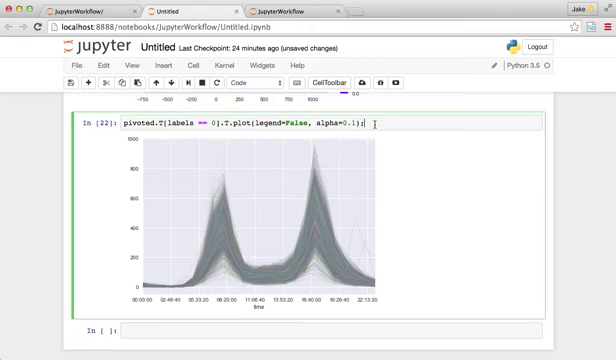
{"action": "key", "text": "ctrl+a"}
{"action": "key", "text": "ctrl+c"}
{"action": "left_click", "coordinate": [180, 330]}
{"action": "key", "text": "ctrl+v"}
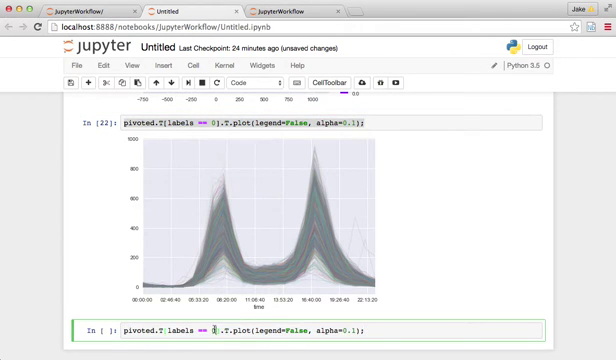
{"action": "type", "text": "1"}
{"action": "key", "text": "shift+Return"}
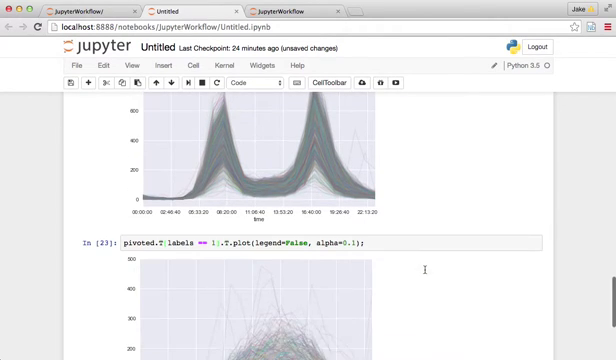
{"action": "scroll", "coordinate": [425, 271], "scroll_direction": "down", "scroll_amount": 3}
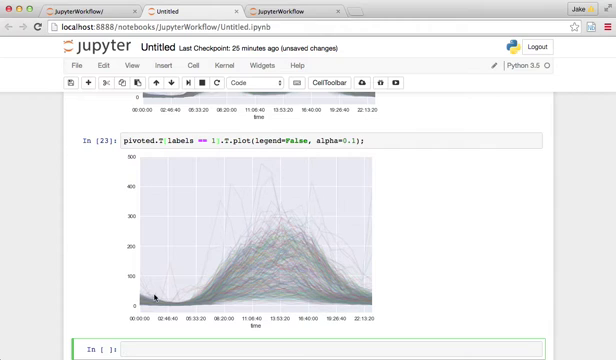
{"action": "scroll", "coordinate": [478, 262], "scroll_direction": "up", "scroll_amount": 5}
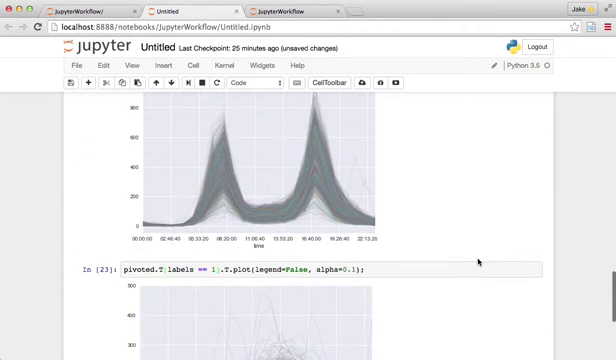
{"action": "scroll", "coordinate": [478, 262], "scroll_direction": "up", "scroll_amount": 5}
{"action": "scroll", "coordinate": [478, 262], "scroll_direction": "up", "scroll_amount": 2}
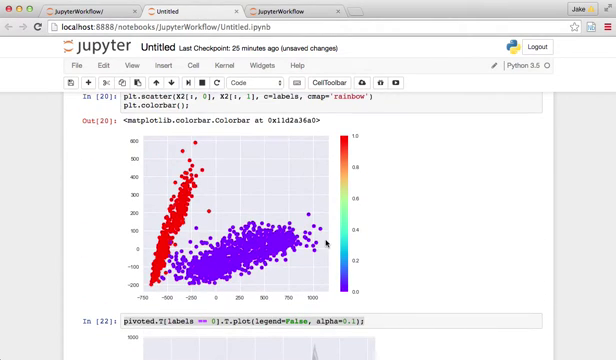
{"action": "scroll", "coordinate": [327, 243], "scroll_direction": "up", "scroll_amount": 5}
{"action": "scroll", "coordinate": [275, 229], "scroll_direction": "down", "scroll_amount": 7}
{"action": "scroll", "coordinate": [275, 229], "scroll_direction": "down", "scroll_amount": 1}
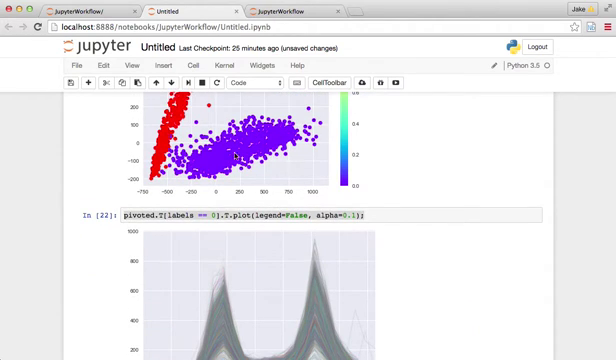
{"action": "scroll", "coordinate": [236, 157], "scroll_direction": "down", "scroll_amount": 4}
{"action": "scroll", "coordinate": [270, 240], "scroll_direction": "down", "scroll_amount": 4}
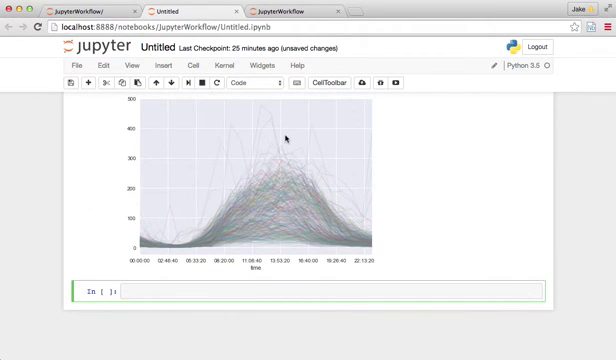
{"action": "scroll", "coordinate": [290, 250], "scroll_direction": "up", "scroll_amount": 3}
{"action": "scroll", "coordinate": [290, 250], "scroll_direction": "up", "scroll_amount": 4}
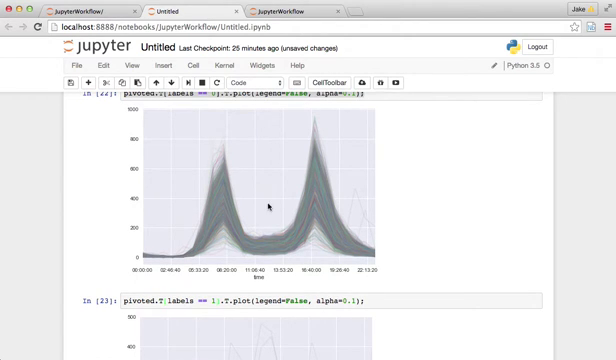
{"action": "scroll", "coordinate": [268, 205], "scroll_direction": "down", "scroll_amount": 4}
{"action": "scroll", "coordinate": [268, 205], "scroll_direction": "down", "scroll_amount": 1}
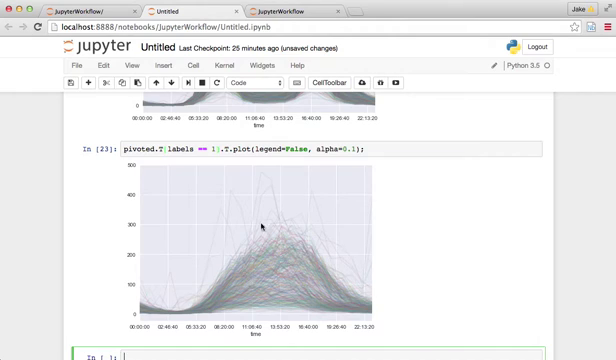
{"action": "scroll", "coordinate": [249, 224], "scroll_direction": "down", "scroll_amount": 3}
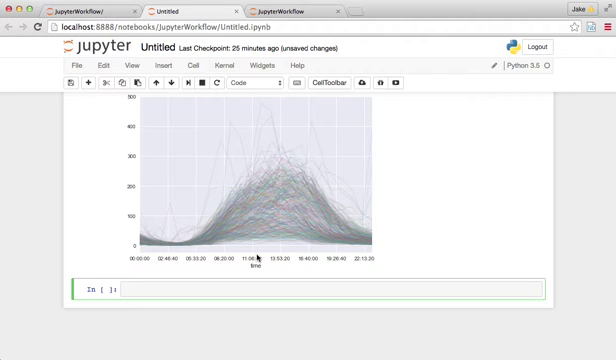
{"action": "type", "text": "pivoted.colu"}
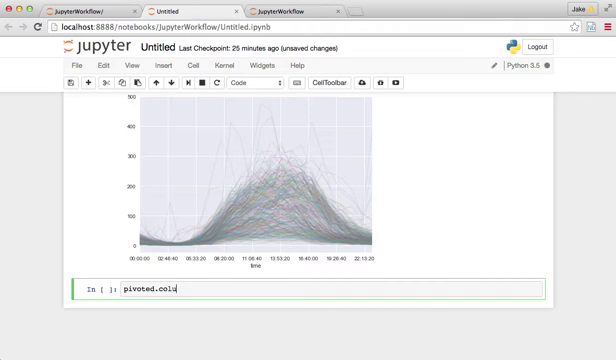
{"action": "type", "text": "mns"}
- Run pivoted.columns, then wrap it in pd.DatetimeIndex(...) and run again to list the column dates
{"action": "key", "text": "shift+Return"}
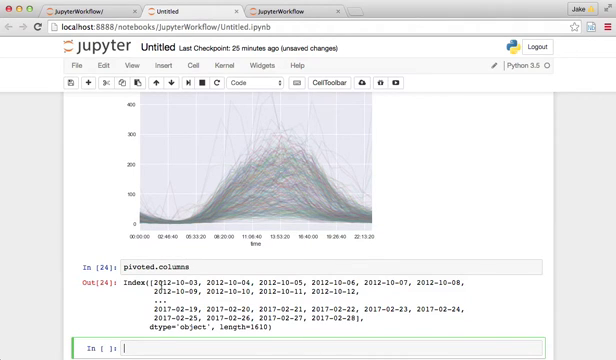
{"action": "left_click_drag", "start_coordinate": [153, 283], "coordinate": [242, 291]}
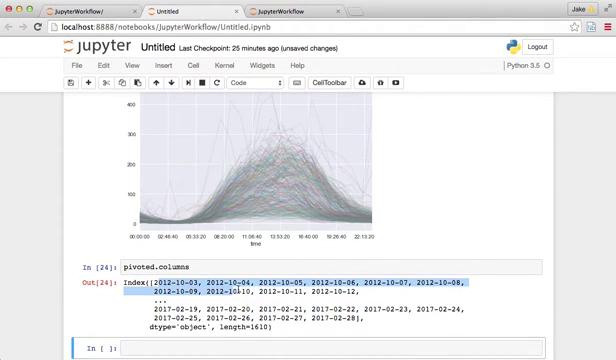
{"action": "left_click", "coordinate": [173, 288]}
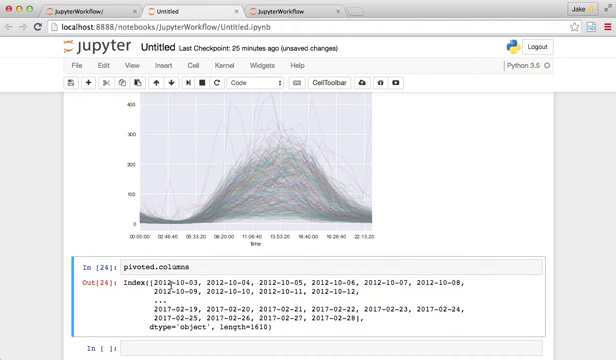
{"action": "left_click", "coordinate": [122, 267]}
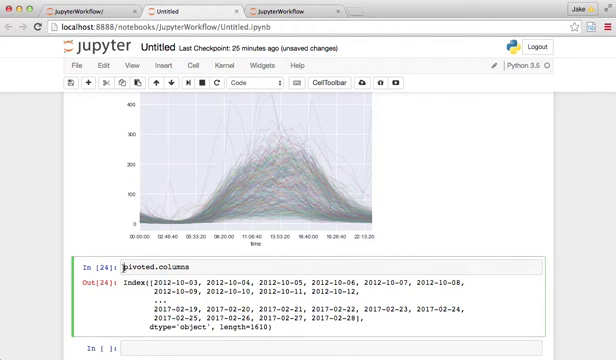
{"action": "type", "text": "pd."}
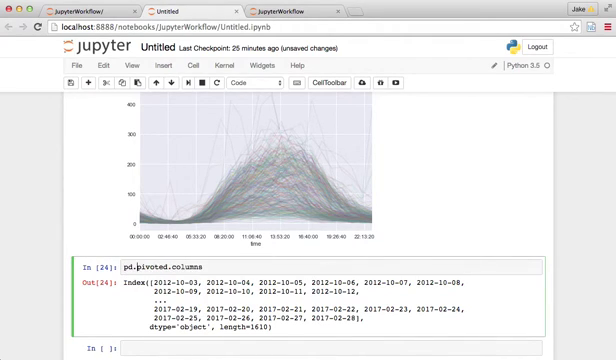
{"action": "type", "text": "DatetimeIndex("}
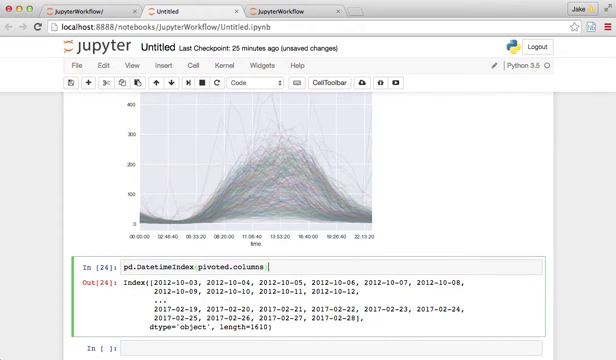
{"action": "key", "text": "shift+Return"}
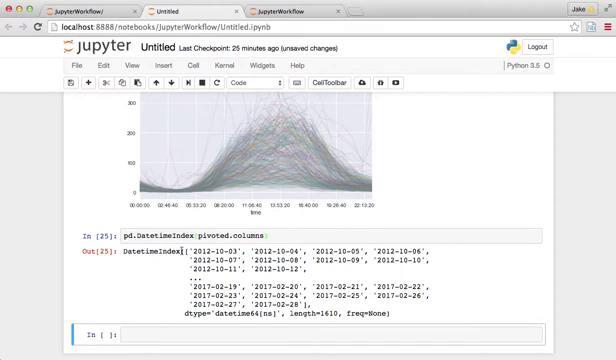
- Append .dayofweek to get the day numbers array([2, 3, 4, ..., 6, 0, 1])
{"action": "left_click", "coordinate": [292, 235]}
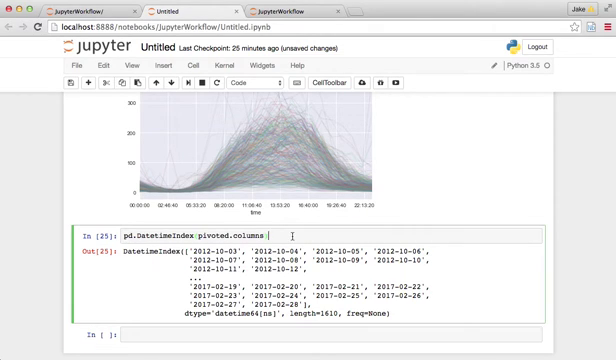
{"action": "type", "text": ".dayofwe"}
{"action": "type", "text": "ek"}
{"action": "key", "text": "shift+Return"}
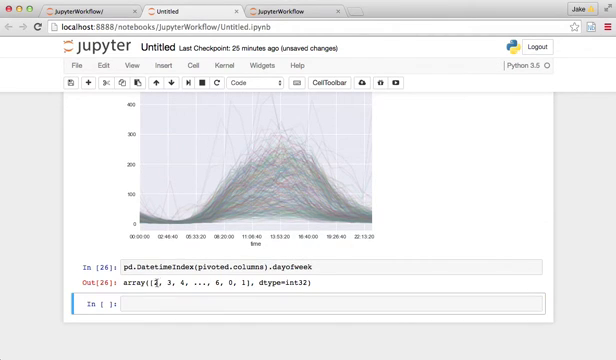
{"action": "left_click_drag", "start_coordinate": [149, 283], "coordinate": [247, 284]}
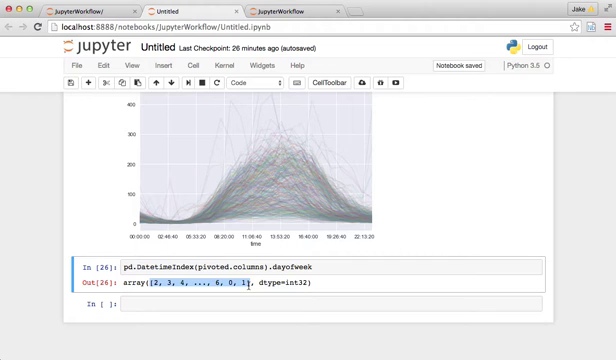
{"action": "scroll", "coordinate": [313, 281], "scroll_direction": "up", "scroll_amount": 5}
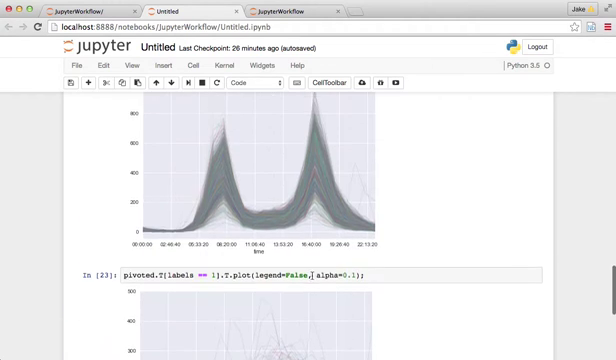
{"action": "scroll", "coordinate": [313, 281], "scroll_direction": "up", "scroll_amount": 5}
{"action": "scroll", "coordinate": [313, 281], "scroll_direction": "up", "scroll_amount": 5}
{"action": "scroll", "coordinate": [313, 281], "scroll_direction": "down", "scroll_amount": 3}
{"action": "scroll", "coordinate": [280, 240], "scroll_direction": "up", "scroll_amount": 2}
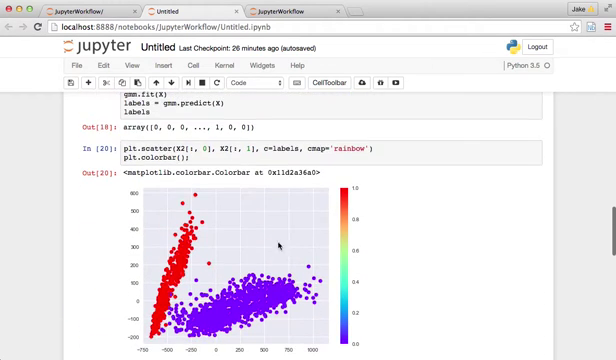
{"action": "left_click_drag", "start_coordinate": [124, 148], "coordinate": [240, 158]}
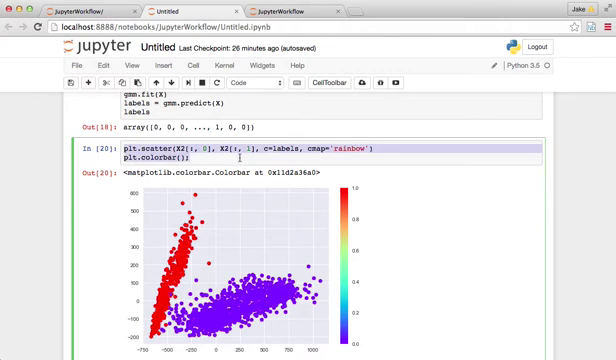
{"action": "scroll", "coordinate": [240, 158], "scroll_direction": "down", "scroll_amount": 5}
{"action": "scroll", "coordinate": [240, 160], "scroll_direction": "down", "scroll_amount": 5}
- Replace the day-of-week line with the pasted scatter and colorbar code
{"action": "left_click", "coordinate": [124, 252]}
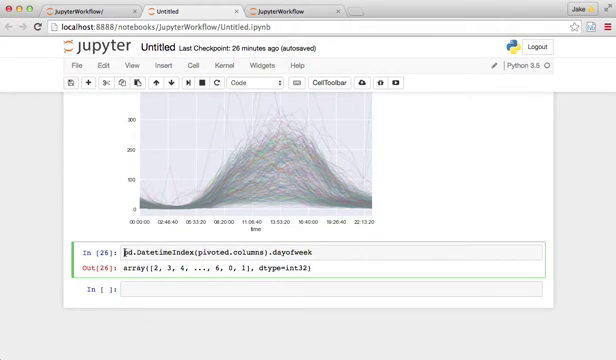
{"action": "key", "text": "ctrl+v"}
{"action": "key", "text": "Return"}
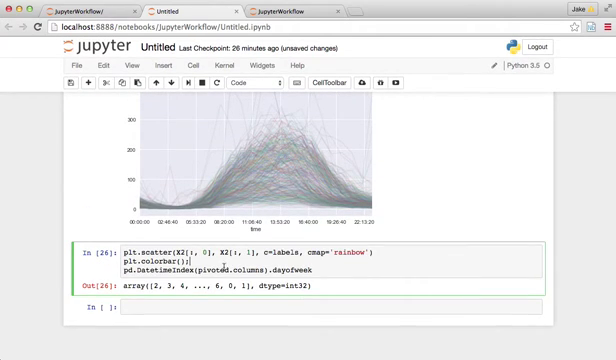
{"action": "left_click_drag", "start_coordinate": [124, 261], "coordinate": [377, 270]}
{"action": "key", "text": "BackSpace"}
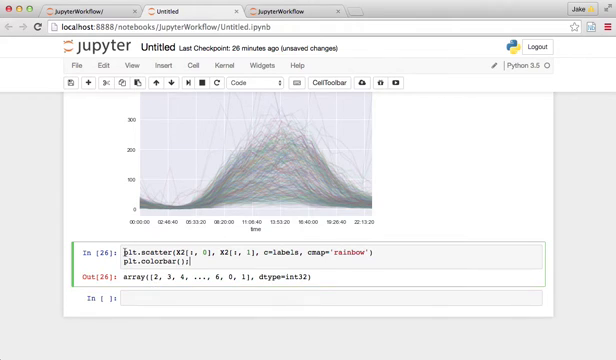
- Insert a cell above defining dayofweek = pd.DatetimeIndex(pivoted.columns).dayofweek
{"action": "key", "text": "Escape"}
{"action": "key", "text": "a"}
{"action": "key", "text": "Return"}
{"action": "key", "text": "Return"}
{"action": "key", "text": "ctrl+v"}
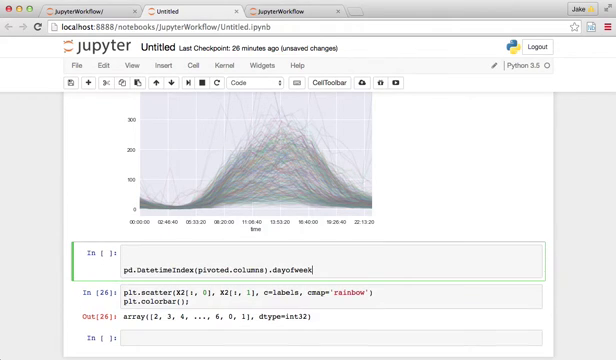
{"action": "key", "text": "Up"}
{"action": "key", "text": "shift+Down"}
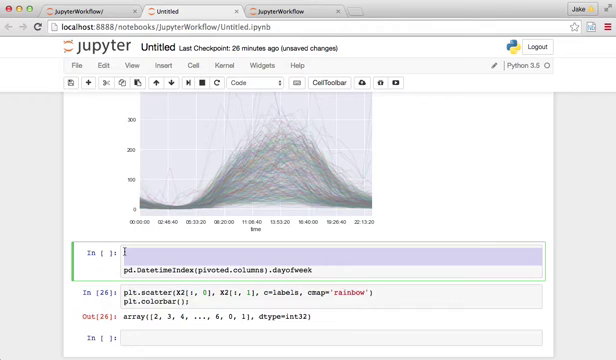
{"action": "key", "text": "BackSpace"}
{"action": "type", "text": "dayofweek ="}
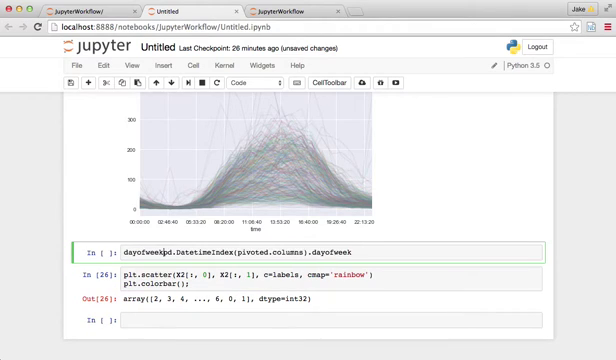
- Change c=labels to c=dayofweek in the scatter call and run both cells
{"action": "double_click", "coordinate": [273, 276]}
{"action": "type", "text": "dayofweek"}
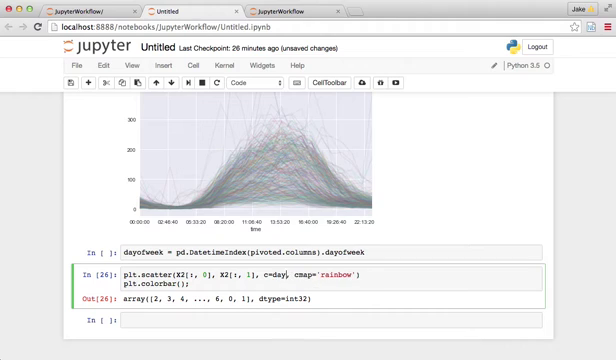
{"action": "key", "text": "shift+Return"}
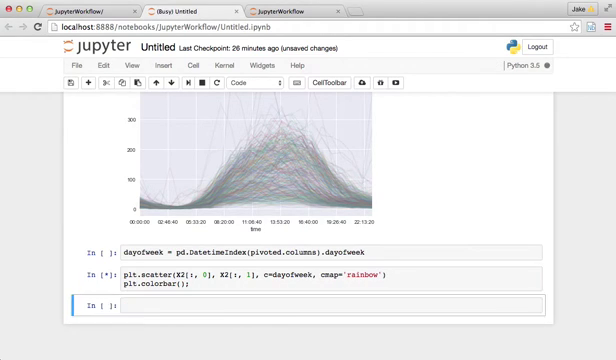
{"action": "left_click", "coordinate": [442, 251]}
{"action": "key", "text": "shift+Return"}
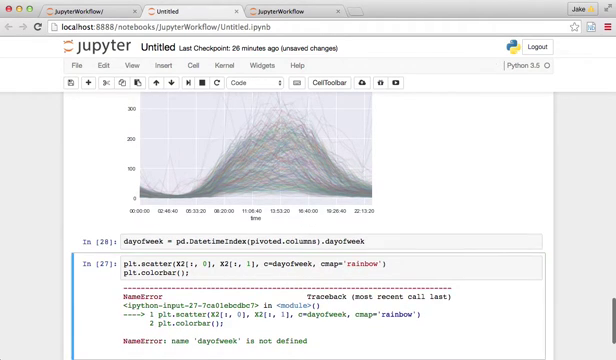
{"action": "key", "text": "shift+Return"}
{"action": "scroll", "coordinate": [342, 253], "scroll_direction": "down", "scroll_amount": 4}
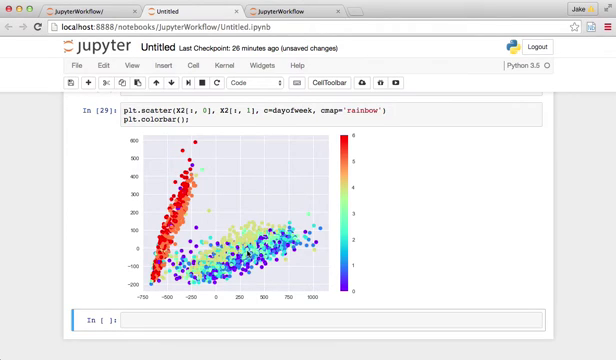
{"action": "scroll", "coordinate": [218, 232], "scroll_direction": "up", "scroll_amount": 3}
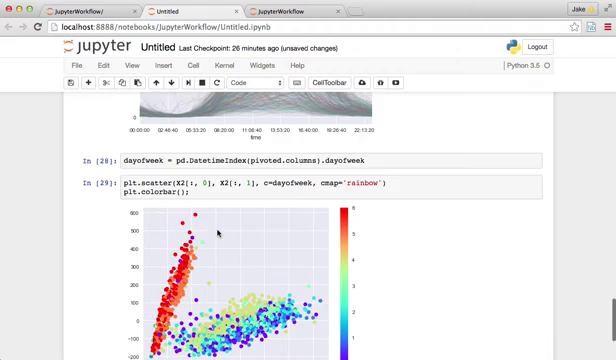
{"action": "scroll", "coordinate": [218, 232], "scroll_direction": "up", "scroll_amount": 1}
{"action": "left_click_drag", "start_coordinate": [177, 172], "coordinate": [322, 172]}
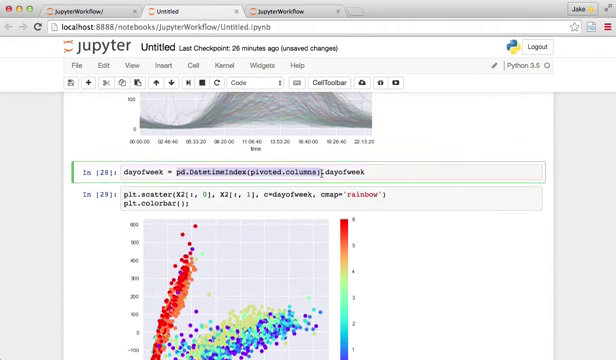
{"action": "scroll", "coordinate": [322, 172], "scroll_direction": "down", "scroll_amount": 5}
- Filter pivoted column dates to cluster-1 weekdays with dayofweek < 5, correcting label to labels
{"action": "left_click", "coordinate": [142, 290]}
{"action": "type", "text": "dates ="}
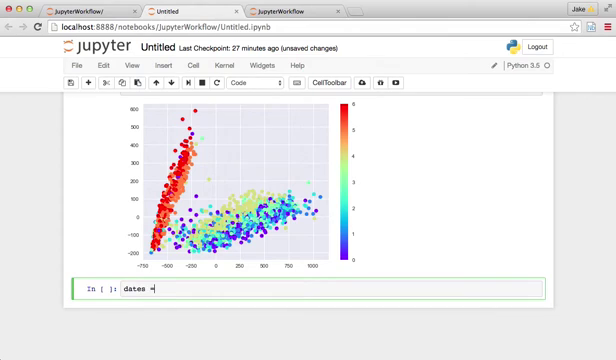
{"action": "key", "text": "ctrl+v"}
{"action": "key", "text": "Return"}
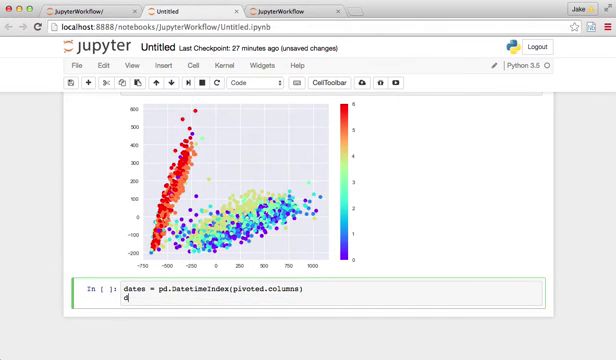
{"action": "type", "text": "ates[label == 1]"}
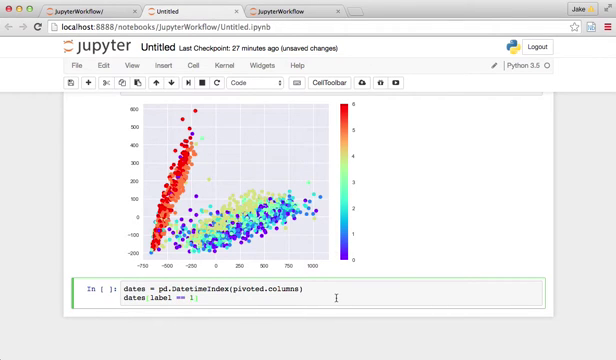
{"action": "scroll", "coordinate": [331, 209], "scroll_direction": "up", "scroll_amount": 5}
{"action": "scroll", "coordinate": [331, 209], "scroll_direction": "up", "scroll_amount": 5}
{"action": "scroll", "coordinate": [331, 209], "scroll_direction": "up", "scroll_amount": 3}
{"action": "scroll", "coordinate": [331, 209], "scroll_direction": "down", "scroll_amount": 4}
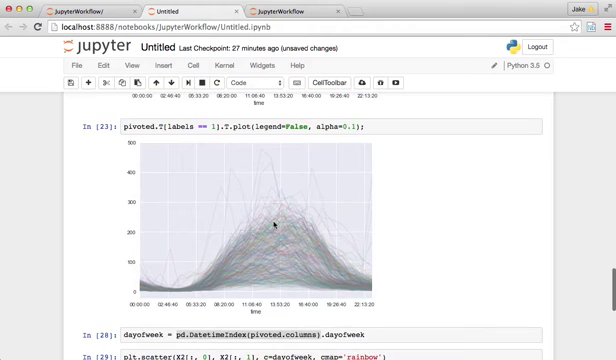
{"action": "scroll", "coordinate": [268, 256], "scroll_direction": "down", "scroll_amount": 5}
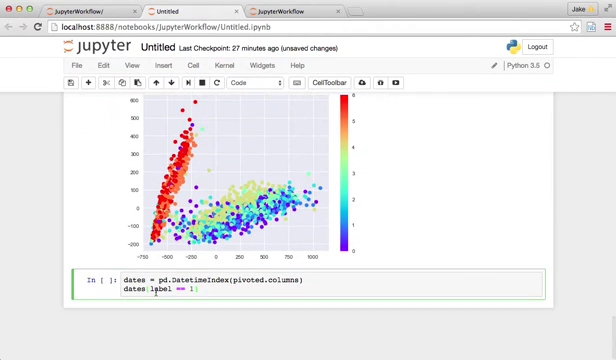
{"action": "type", "text": "("}
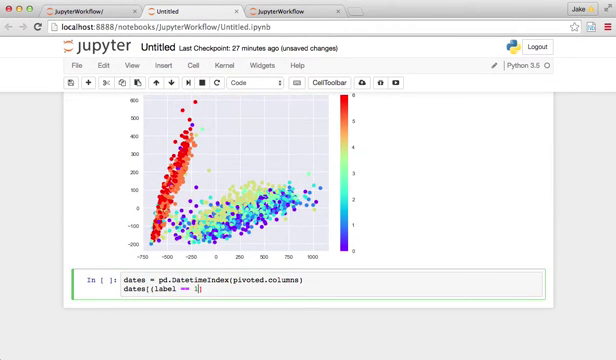
{"action": "type", "text": ")"}
{"action": "type", "text": "(day"}
{"action": "type", "text": "ofweek <"}
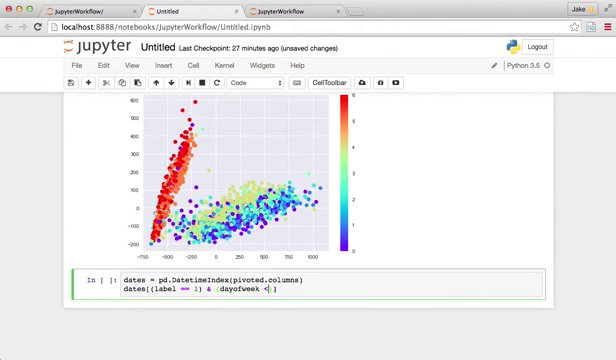
{"action": "type", "text": " 5"}
{"action": "key", "text": "shift+Return"}
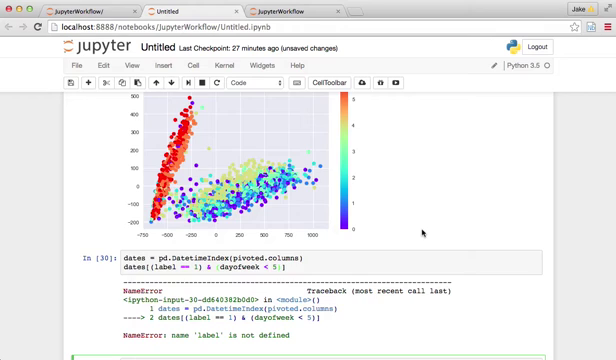
{"action": "scroll", "coordinate": [289, 273], "scroll_direction": "up", "scroll_amount": 5}
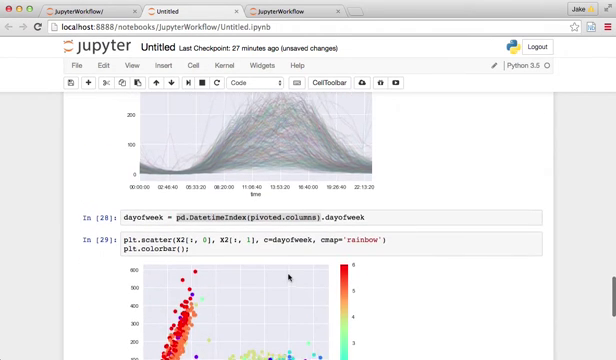
{"action": "scroll", "coordinate": [289, 273], "scroll_direction": "down", "scroll_amount": 3}
{"action": "scroll", "coordinate": [289, 273], "scroll_direction": "down", "scroll_amount": 4}
{"action": "left_click", "coordinate": [175, 227]}
{"action": "type", "text": "s"}
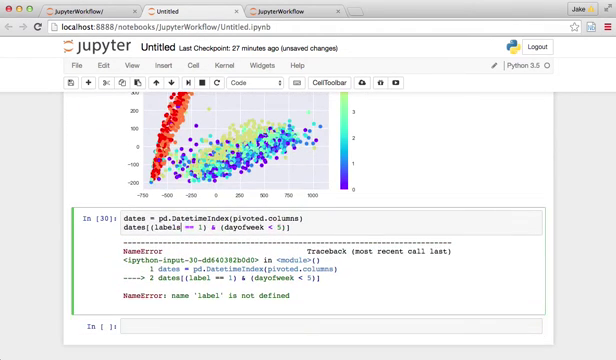
{"action": "key", "text": "shift+Return"}
{"action": "scroll", "coordinate": [497, 181], "scroll_direction": "down", "scroll_amount": 3}
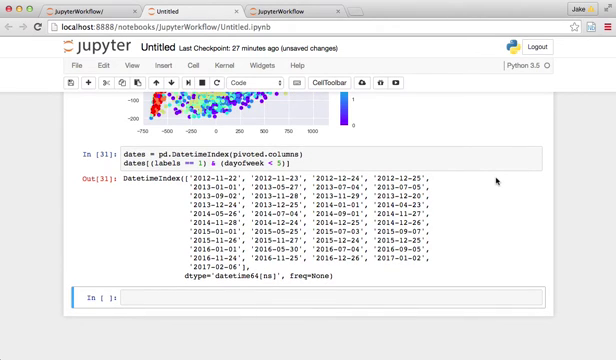
{"action": "scroll", "coordinate": [497, 181], "scroll_direction": "up", "scroll_amount": 4}
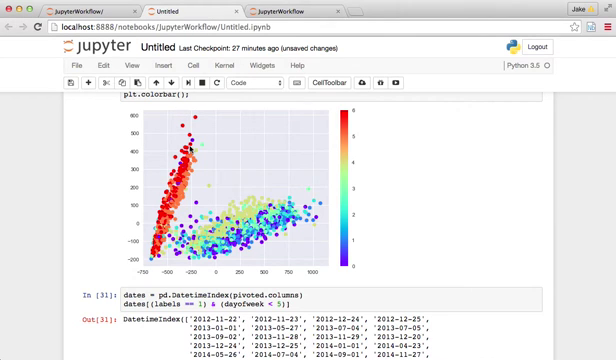
{"action": "scroll", "coordinate": [451, 138], "scroll_direction": "down", "scroll_amount": 4}
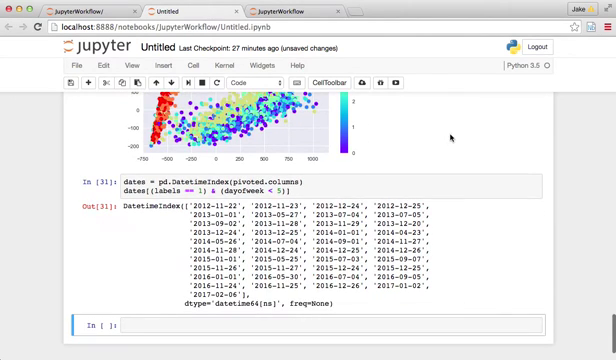
{"action": "left_click_drag", "start_coordinate": [215, 207], "coordinate": [430, 206]}
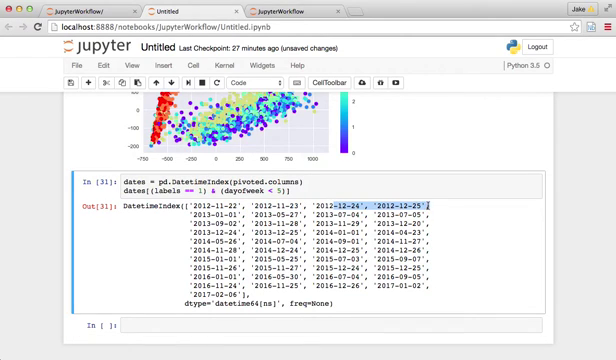
{"action": "left_click_drag", "start_coordinate": [333, 215], "coordinate": [410, 224]}
{"action": "left_click_drag", "start_coordinate": [333, 241], "coordinate": [360, 241]}
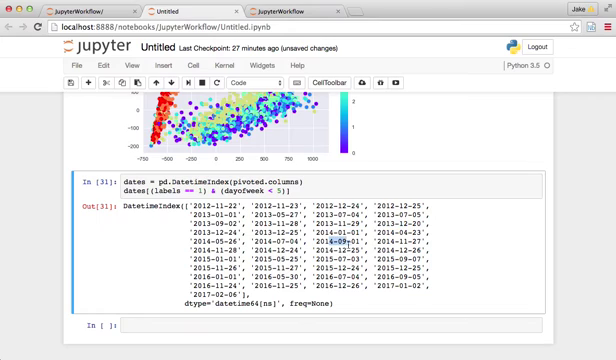
{"action": "left_click_drag", "start_coordinate": [330, 258], "coordinate": [378, 258]}
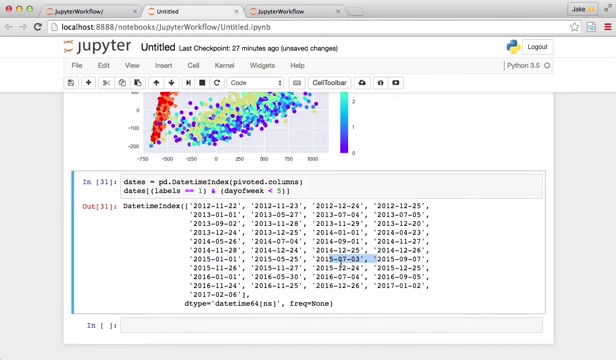
{"action": "left_click_drag", "start_coordinate": [330, 268], "coordinate": [395, 268]}
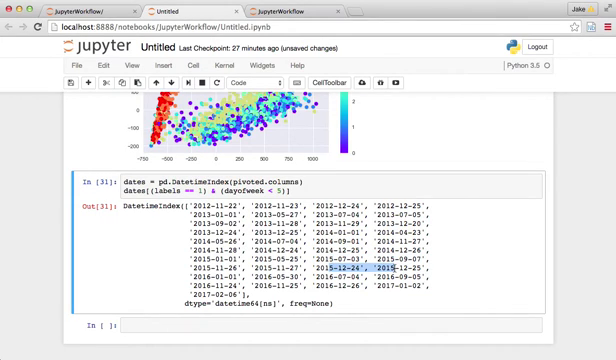
{"action": "scroll", "coordinate": [444, 267], "scroll_direction": "up", "scroll_amount": 3}
{"action": "scroll", "coordinate": [444, 267], "scroll_direction": "up", "scroll_amount": 2}
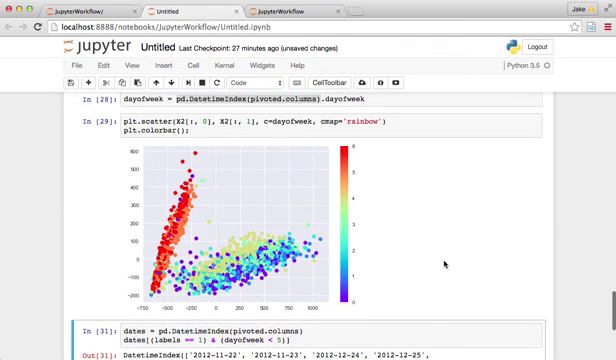
{"action": "scroll", "coordinate": [444, 267], "scroll_direction": "down", "scroll_amount": 1}
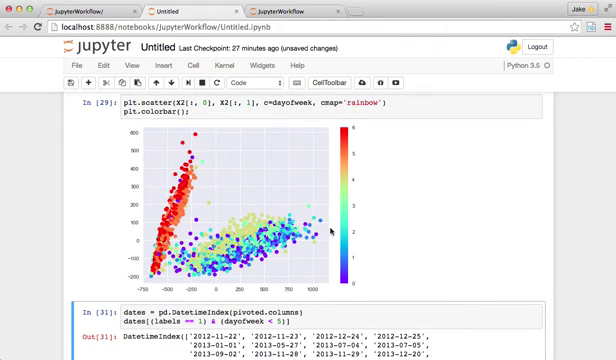
{"action": "scroll", "coordinate": [330, 232], "scroll_direction": "down", "scroll_amount": 2}
{"action": "scroll", "coordinate": [330, 232], "scroll_direction": "down", "scroll_amount": 2}
{"action": "scroll", "coordinate": [330, 232], "scroll_direction": "down", "scroll_amount": 2}
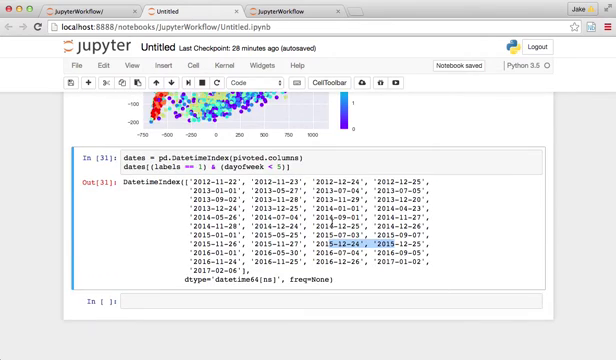
{"action": "scroll", "coordinate": [330, 222], "scroll_direction": "up", "scroll_amount": 2}
{"action": "scroll", "coordinate": [330, 222], "scroll_direction": "up", "scroll_amount": 2}
{"action": "scroll", "coordinate": [330, 222], "scroll_direction": "up", "scroll_amount": 1}
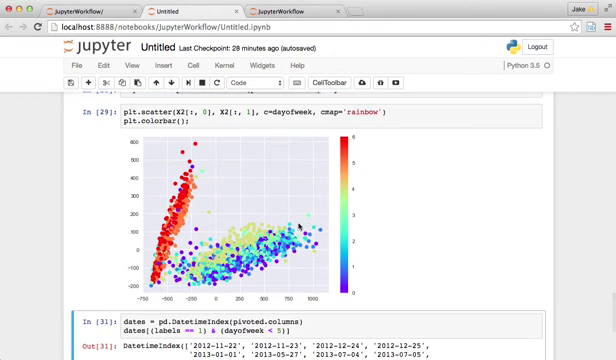
{"action": "scroll", "coordinate": [300, 227], "scroll_direction": "down", "scroll_amount": 3}
{"action": "scroll", "coordinate": [300, 227], "scroll_direction": "down", "scroll_amount": 2}
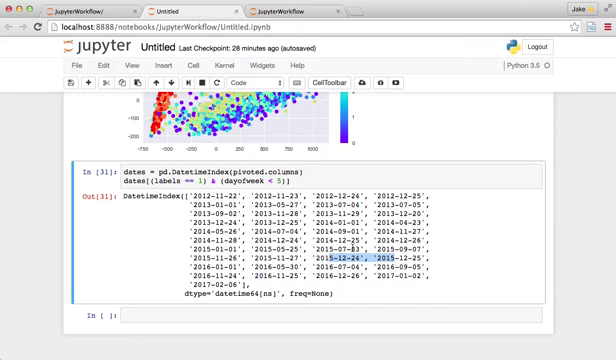
{"action": "left_click_drag", "start_coordinate": [192, 284], "coordinate": [235, 285]}
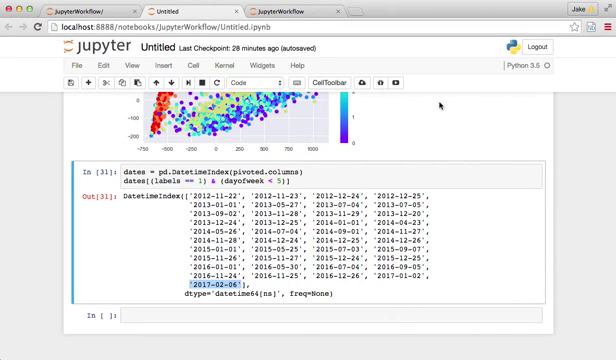
- Search 'seattle february 6 2017 weather' in a new tab and open the Seattle Times snowfall article
{"action": "left_click", "coordinate": [361, 10]}
{"action": "type", "text": "seattl"}
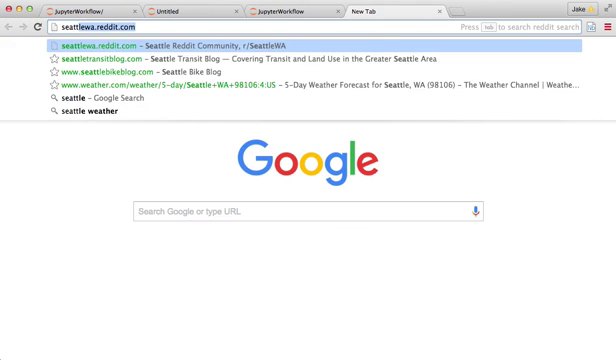
{"action": "type", "text": "e february"}
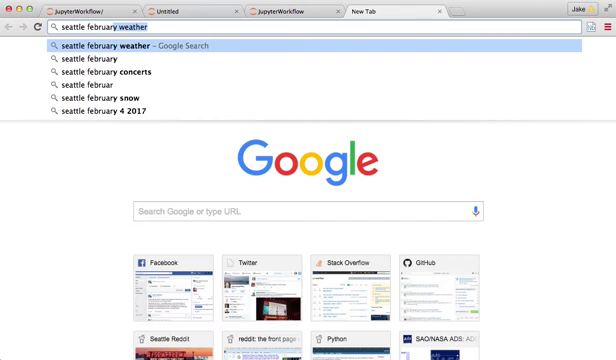
{"action": "type", "text": " 6 201"}
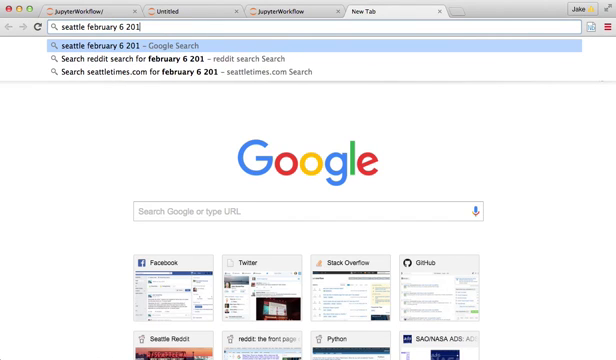
{"action": "type", "text": "7 weather"}
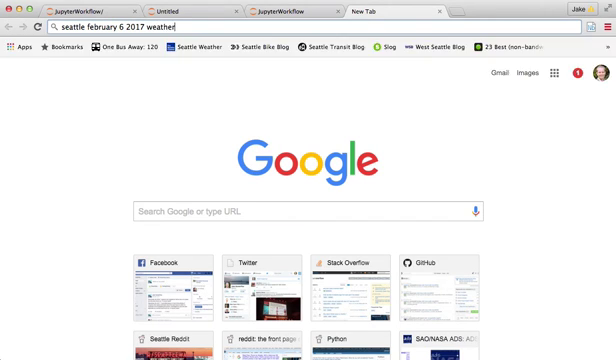
{"action": "key", "text": "Return"}
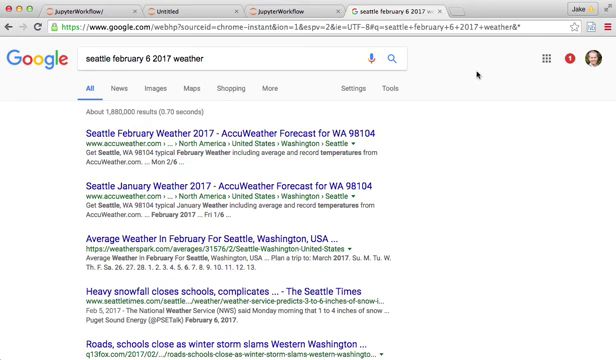
{"action": "scroll", "coordinate": [547, 120], "scroll_direction": "down", "scroll_amount": 1}
{"action": "scroll", "coordinate": [547, 120], "scroll_direction": "down", "scroll_amount": 2}
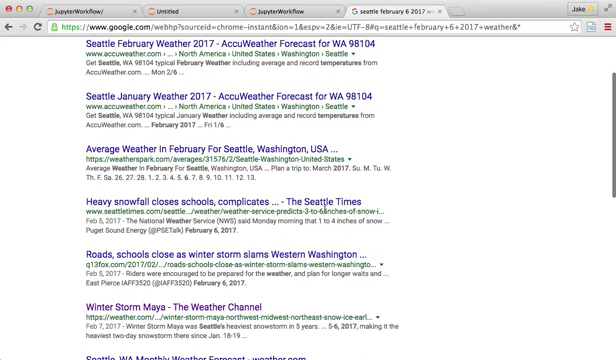
{"action": "left_click", "coordinate": [213, 202]}
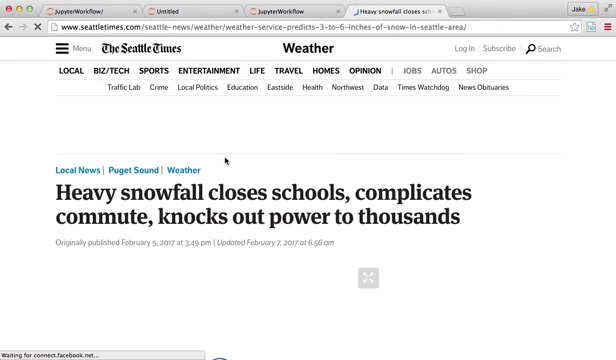
{"action": "scroll", "coordinate": [426, 170], "scroll_direction": "down", "scroll_amount": 2}
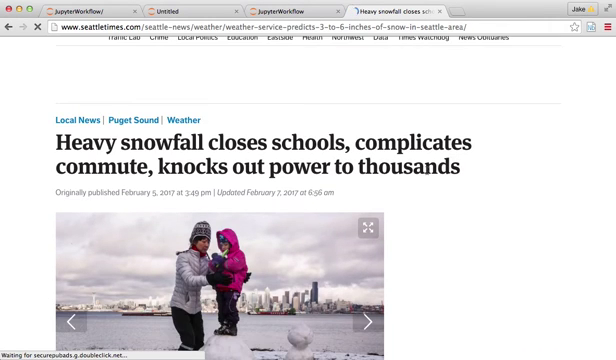
{"action": "scroll", "coordinate": [426, 160], "scroll_direction": "down", "scroll_amount": 2}
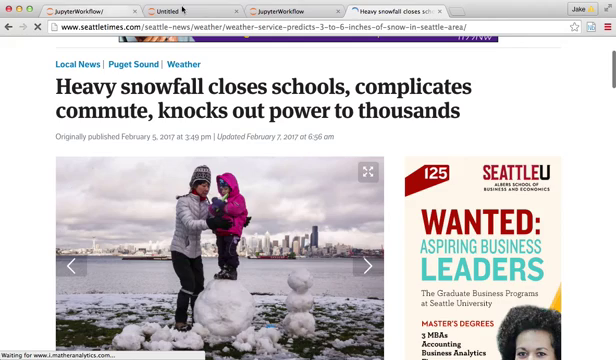
- Return to the Untitled notebook and clear the highlight on the 2017-02-06 output entry
{"action": "left_click", "coordinate": [278, 11]}
{"action": "left_click", "coordinate": [187, 13]}
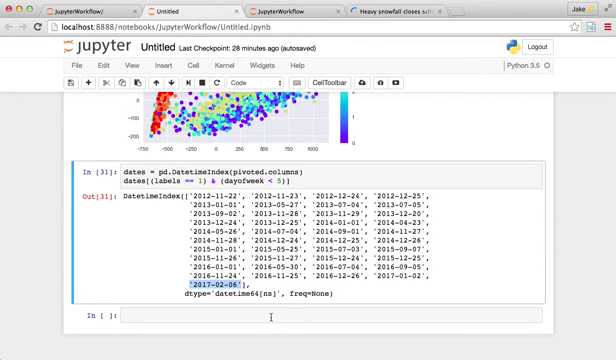
{"action": "left_click", "coordinate": [219, 285]}
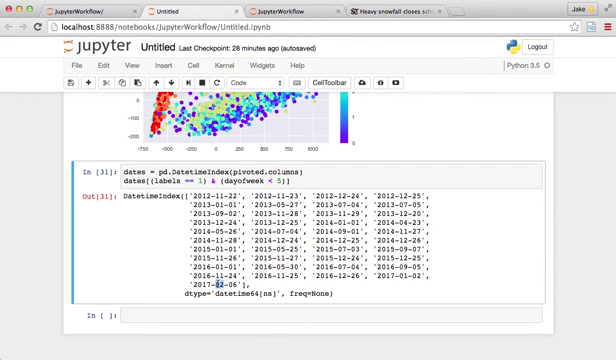
{"action": "scroll", "coordinate": [358, 288], "scroll_direction": "up", "scroll_amount": 1}
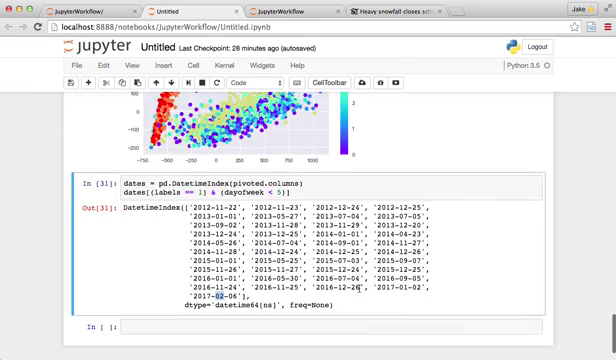
{"action": "scroll", "coordinate": [358, 288], "scroll_direction": "up", "scroll_amount": 4}
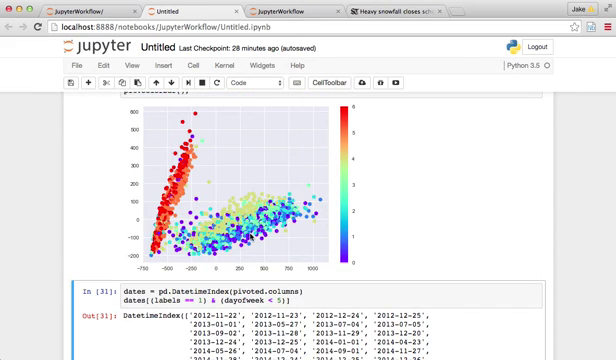
{"action": "scroll", "coordinate": [426, 222], "scroll_direction": "down", "scroll_amount": 4}
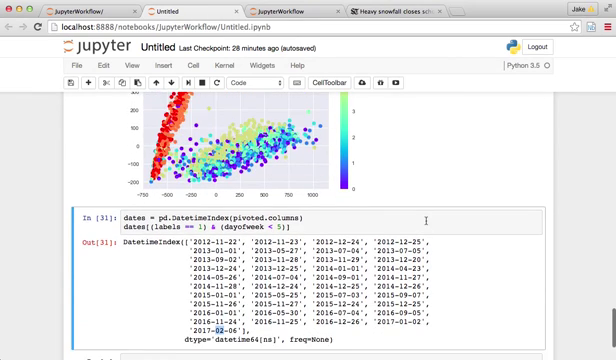
{"action": "scroll", "coordinate": [426, 222], "scroll_direction": "down", "scroll_amount": 4}
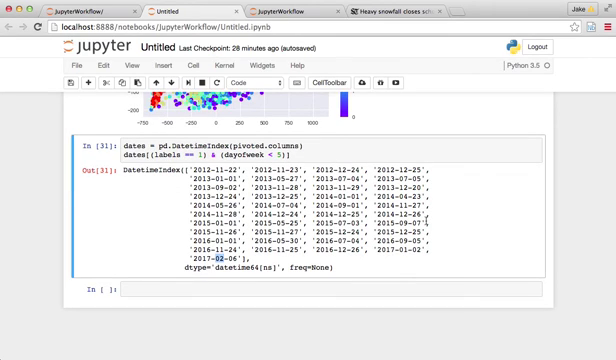
{"action": "scroll", "coordinate": [519, 270], "scroll_direction": "up", "scroll_amount": 5}
{"action": "scroll", "coordinate": [518, 272], "scroll_direction": "up", "scroll_amount": 6}
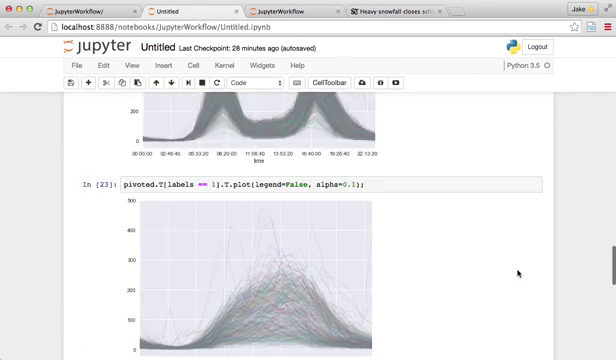
{"action": "scroll", "coordinate": [518, 272], "scroll_direction": "up", "scroll_amount": 6}
{"action": "scroll", "coordinate": [470, 246], "scroll_direction": "up", "scroll_amount": 3}
{"action": "scroll", "coordinate": [418, 174], "scroll_direction": "up", "scroll_amount": 6}
{"action": "scroll", "coordinate": [418, 174], "scroll_direction": "up", "scroll_amount": 5}
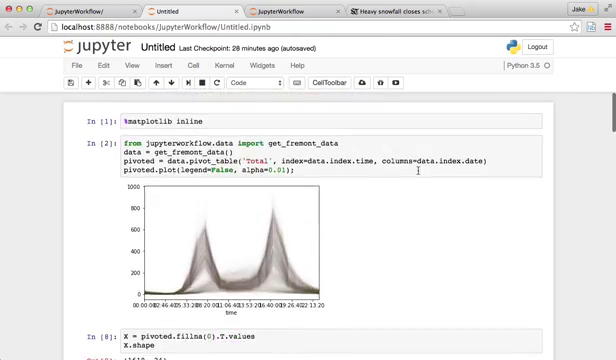
{"action": "scroll", "coordinate": [418, 170], "scroll_direction": "down", "scroll_amount": 3}
{"action": "scroll", "coordinate": [418, 170], "scroll_direction": "down", "scroll_amount": 8}
{"action": "scroll", "coordinate": [418, 170], "scroll_direction": "down", "scroll_amount": 6}
{"action": "scroll", "coordinate": [418, 170], "scroll_direction": "down", "scroll_amount": 6}
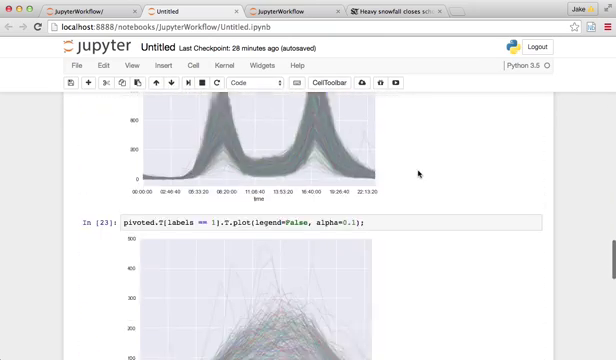
{"action": "scroll", "coordinate": [418, 170], "scroll_direction": "down", "scroll_amount": 5}
{"action": "scroll", "coordinate": [418, 170], "scroll_direction": "down", "scroll_amount": 3}
{"action": "scroll", "coordinate": [418, 170], "scroll_direction": "down", "scroll_amount": 6}
{"action": "scroll", "coordinate": [418, 170], "scroll_direction": "down", "scroll_amount": 4}
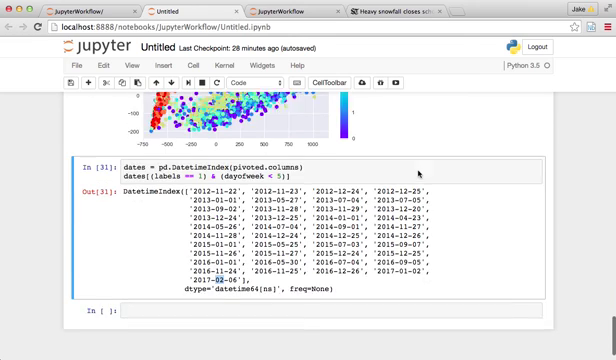
{"action": "scroll", "coordinate": [418, 170], "scroll_direction": "down", "scroll_amount": 2}
{"action": "scroll", "coordinate": [396, 228], "scroll_direction": "up", "scroll_amount": 3}
{"action": "scroll", "coordinate": [396, 228], "scroll_direction": "up", "scroll_amount": 4}
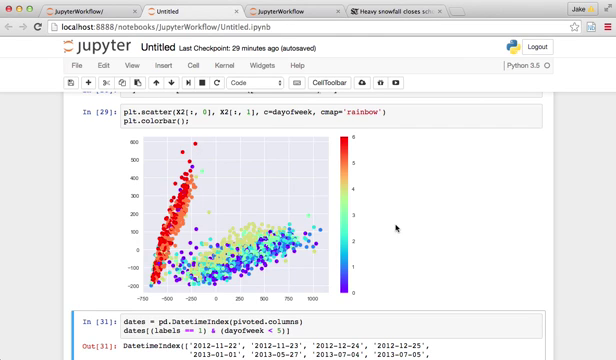
{"action": "scroll", "coordinate": [396, 228], "scroll_direction": "down", "scroll_amount": 4}
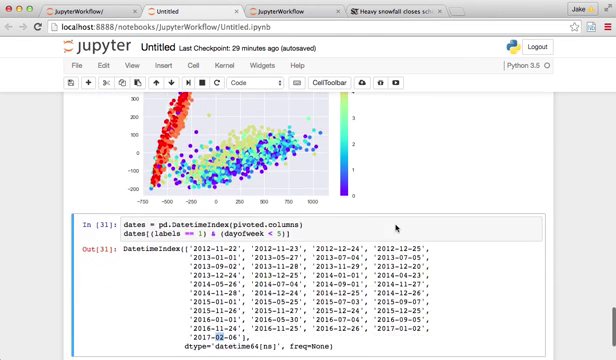
{"action": "scroll", "coordinate": [396, 228], "scroll_direction": "down", "scroll_amount": 3}
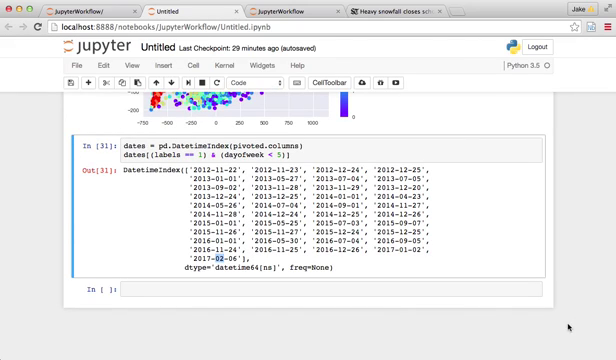